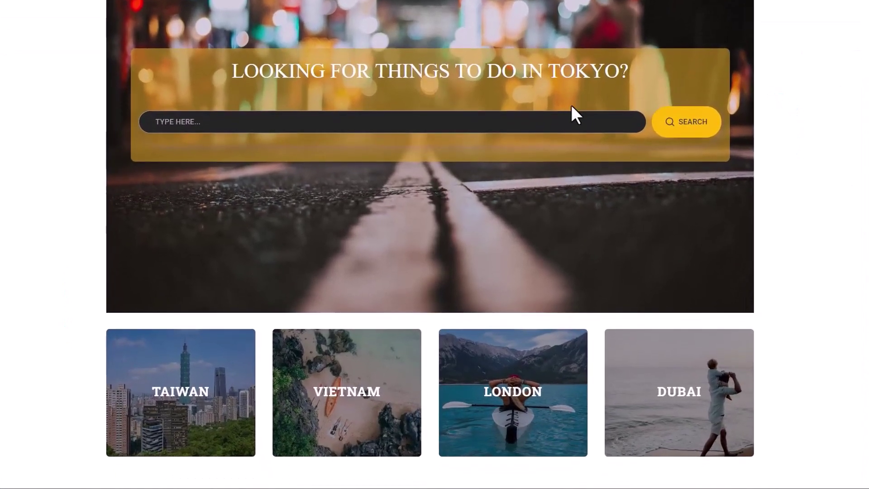
- Search 'CLOTHES' in the Tokyo hero search box and load more matching posts twice
click(553, 246)
text(CLOT)
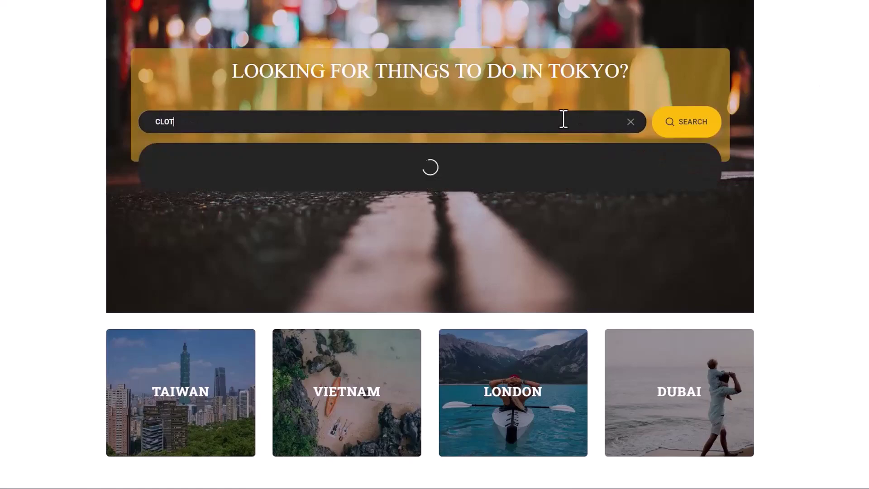
text(HES)
click(461, 412)
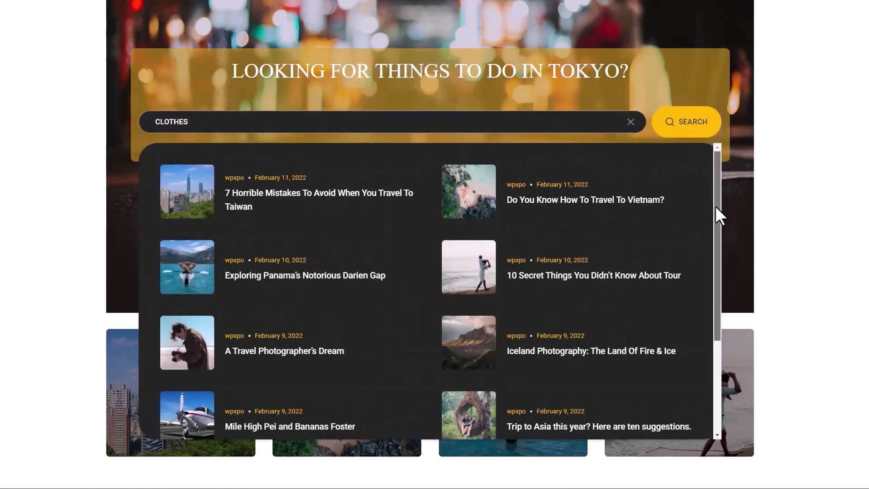
scroll(715, 245, down, 3)
click(484, 403)
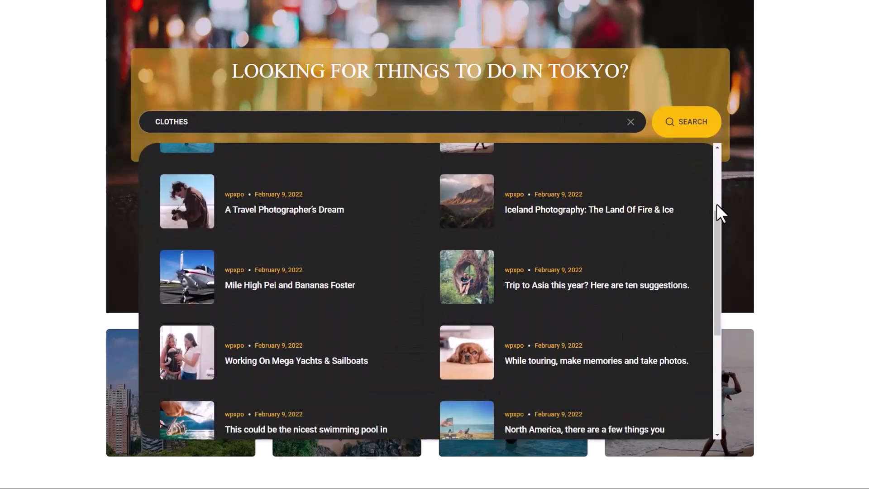
- Activate the PostX plugin and scroll the PostX homepage down to the Featured On logos
drag(716, 205, 712, 273)
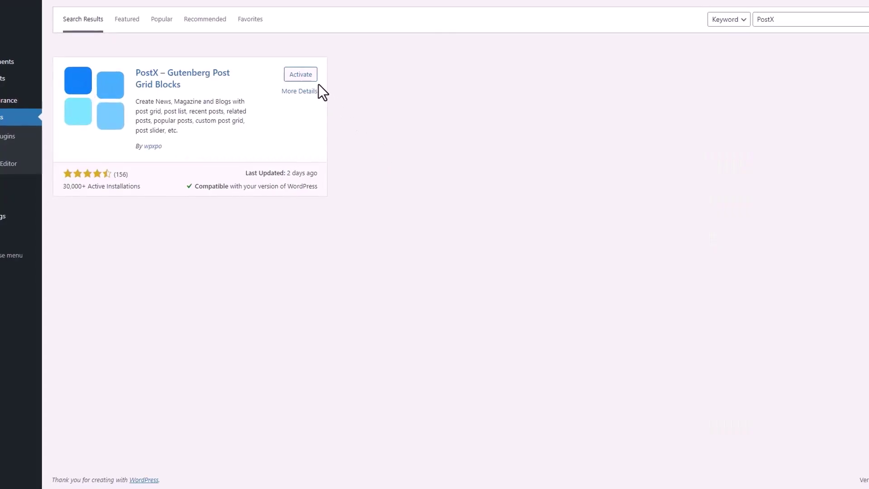
click(309, 76)
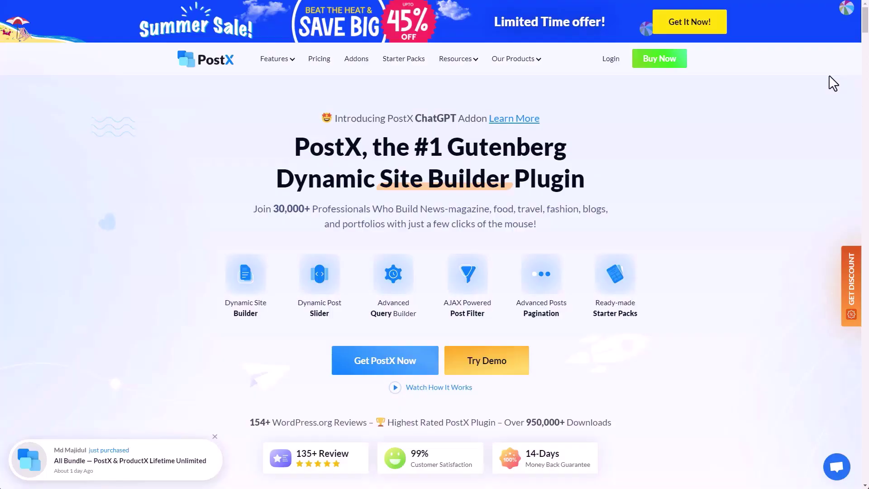
scroll(433, 245, down, 2)
scroll(434, 245, down, 4)
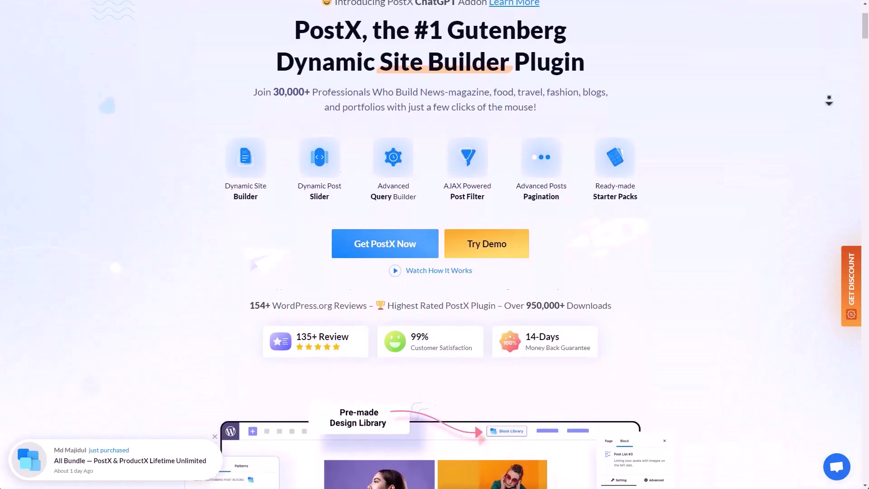
scroll(829, 100, down, 5)
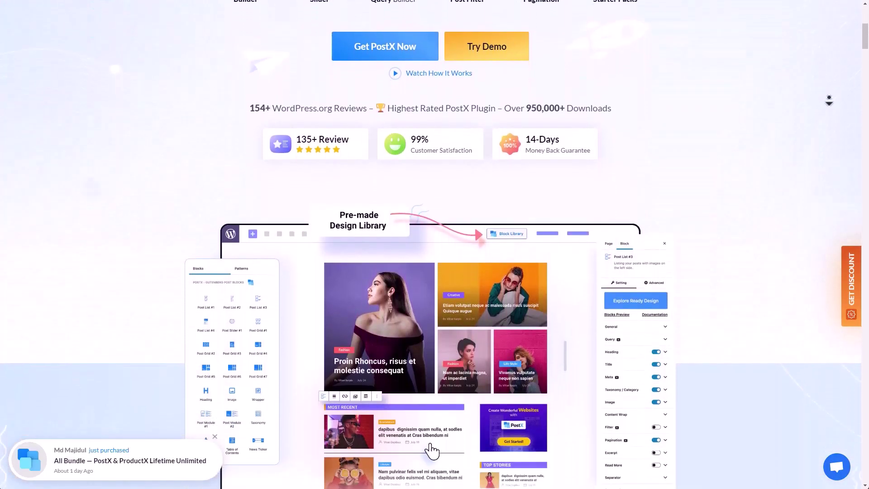
scroll(828, 106, down, 5)
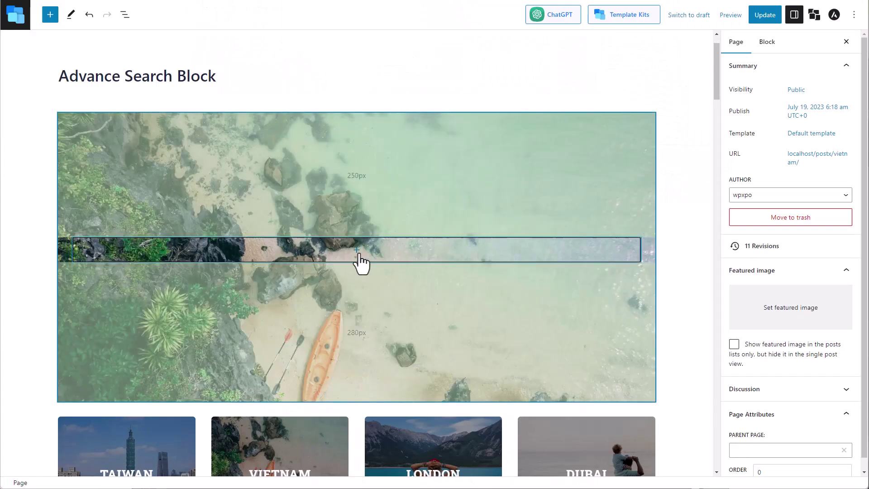
- Insert a Search - PostX block into the beach hero's inner row by searching 'Search'
click(357, 250)
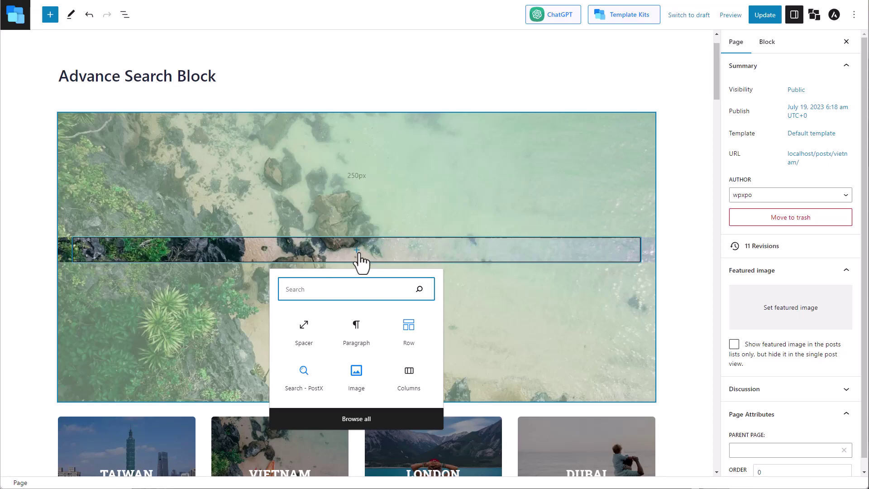
text(Search)
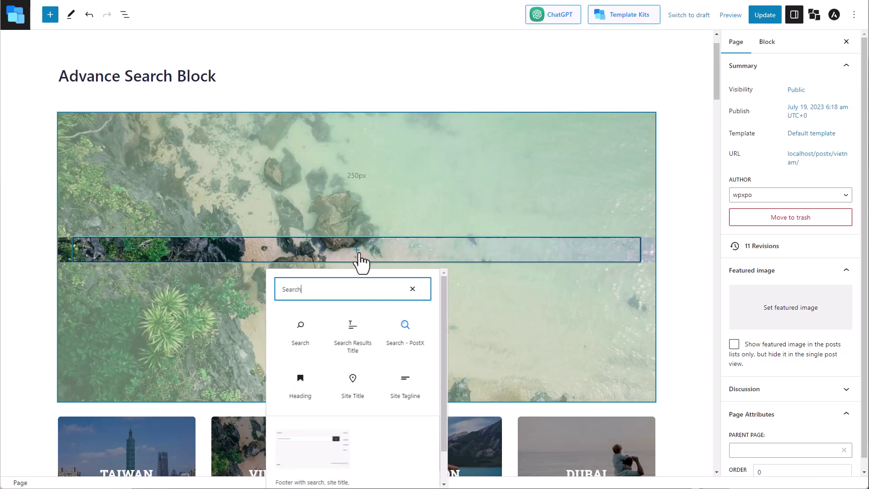
click(404, 335)
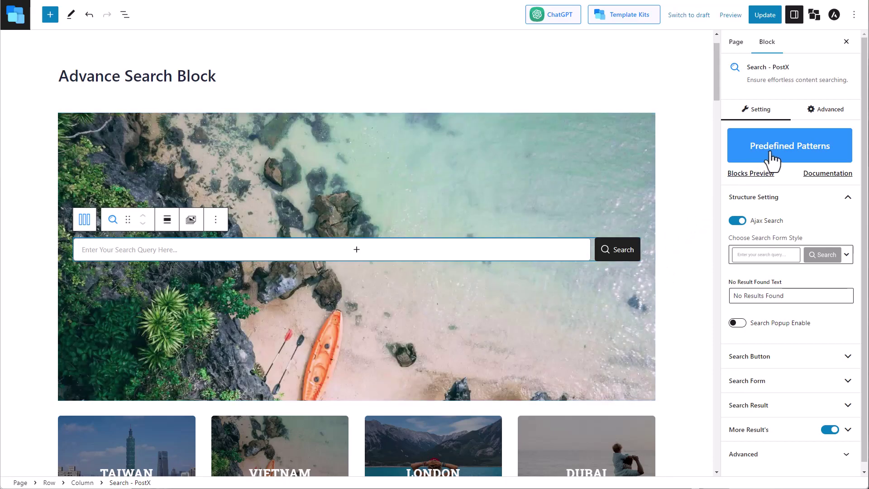
- Import the Search PostX #Style 5 pattern from the predefined Advanced Search templates
click(772, 158)
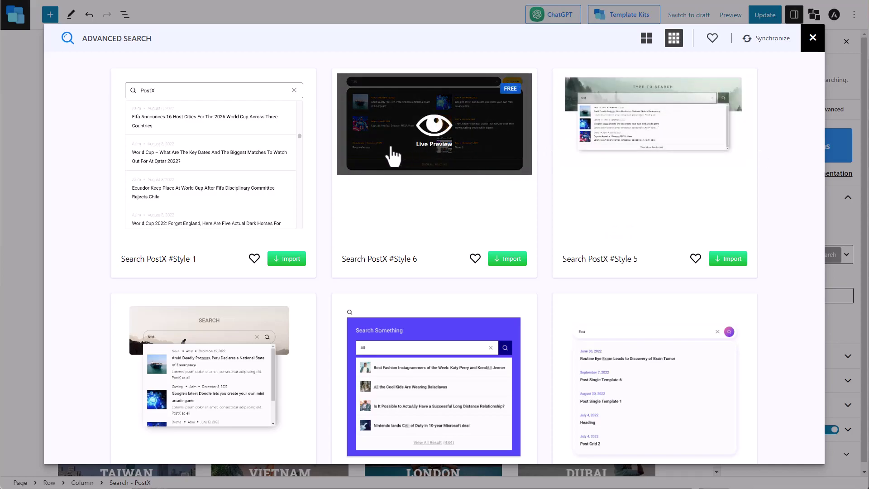
scroll(669, 250, down, 1)
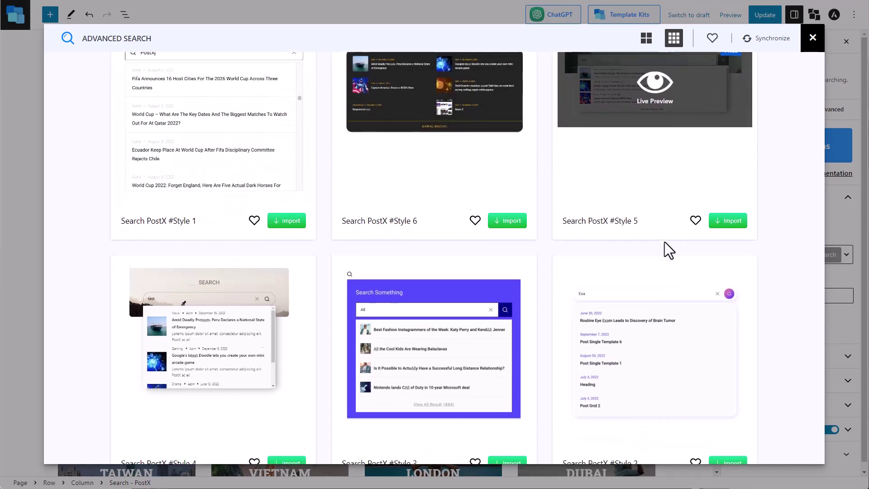
scroll(668, 250, down, 5)
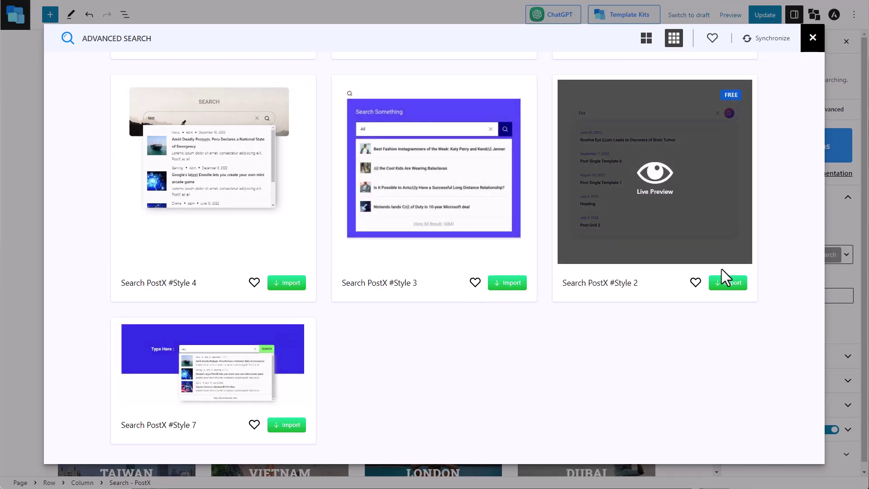
scroll(729, 272, up, 6)
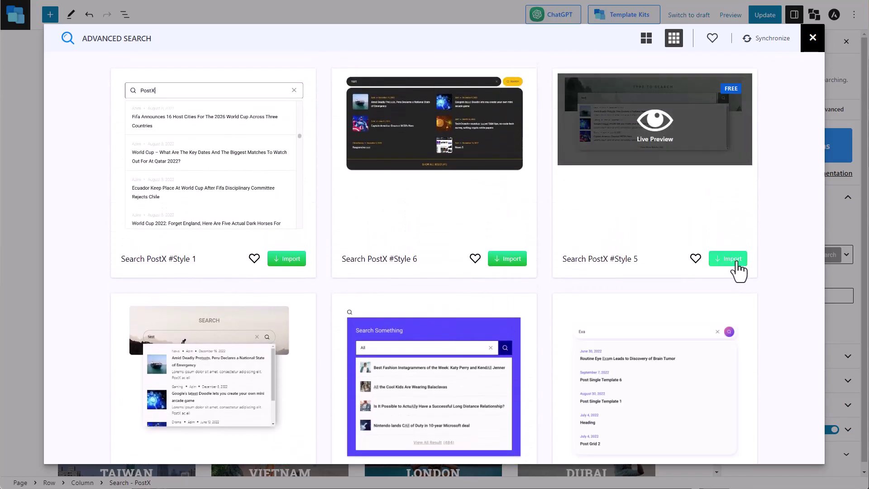
click(733, 259)
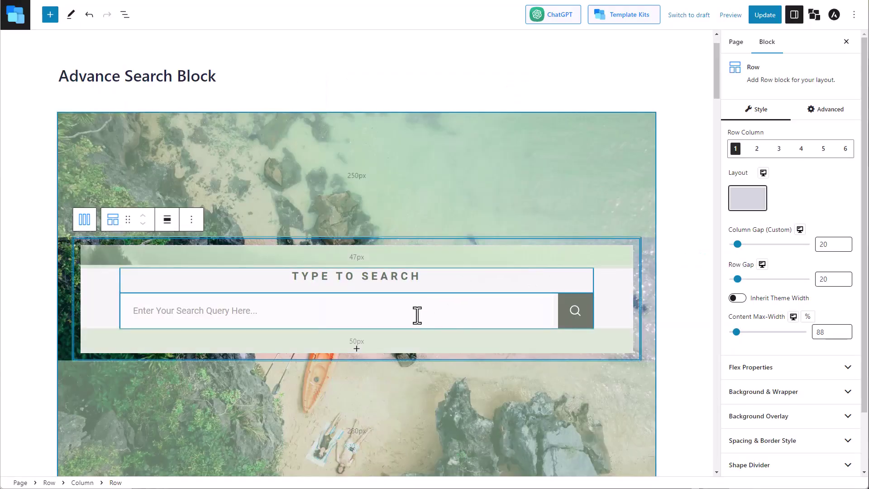
- Undo the Style 5 import with Ctrl+Z and toggle Ajax Search off and back on
click(416, 314)
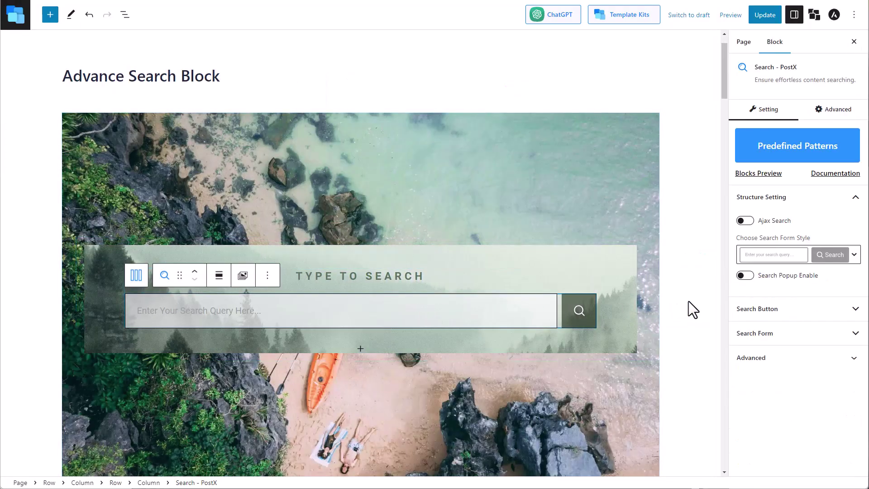
key(ctrl+z)
click(736, 222)
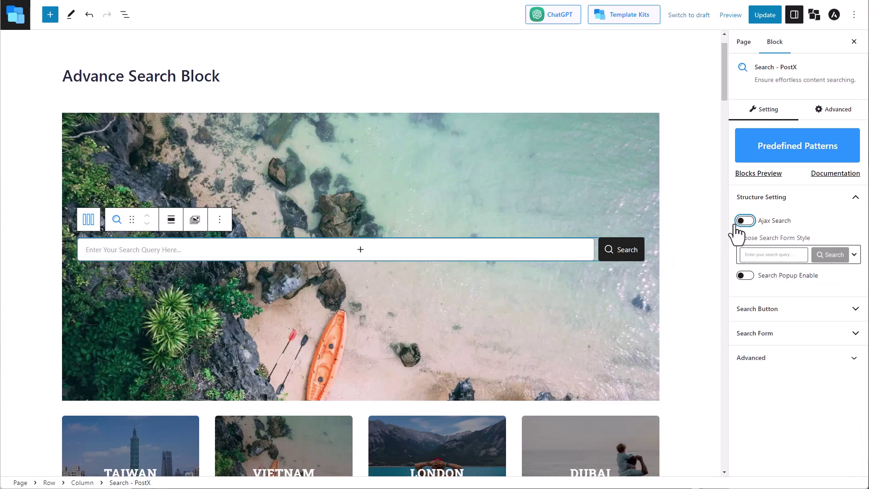
click(742, 222)
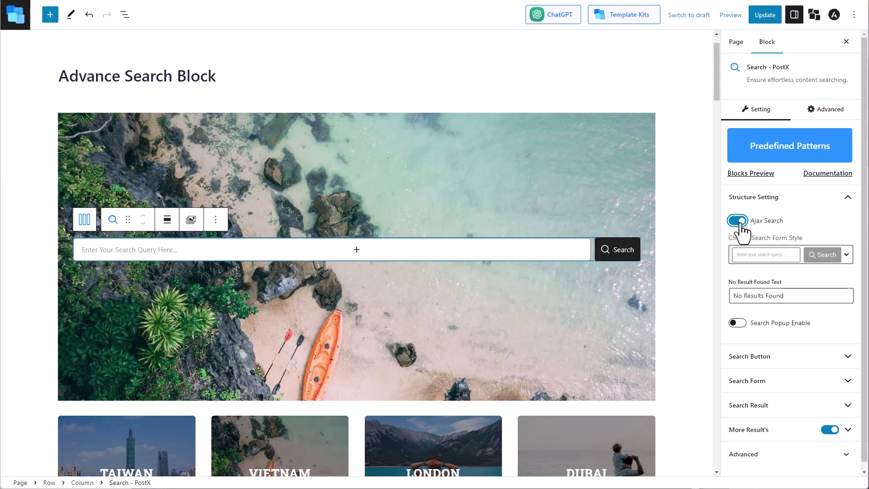
- Apply the third search form style and select the no-results message text
click(845, 256)
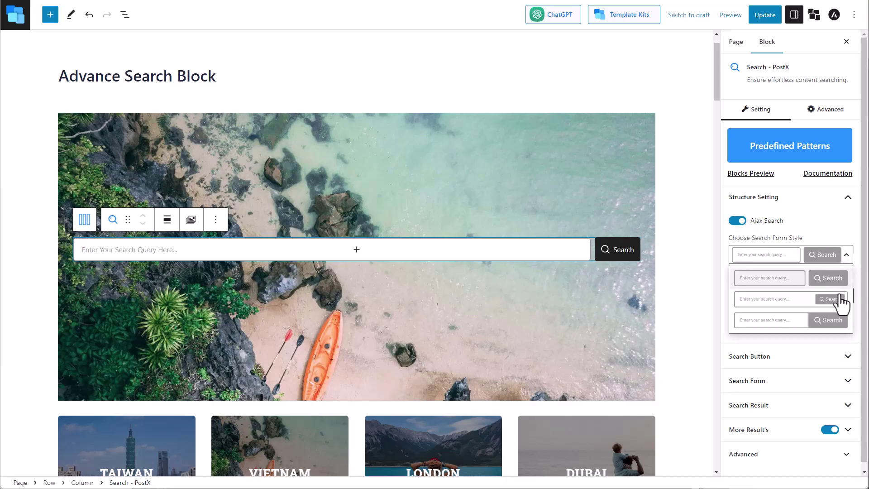
click(841, 323)
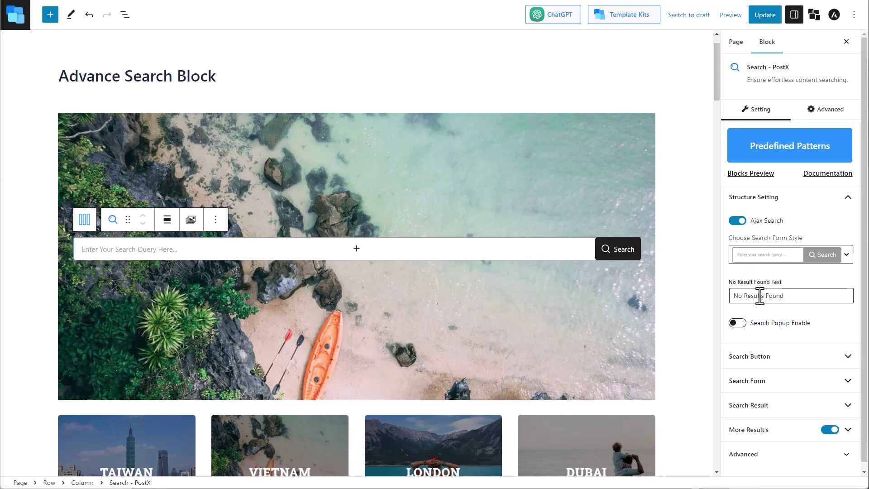
drag(799, 295, 726, 294)
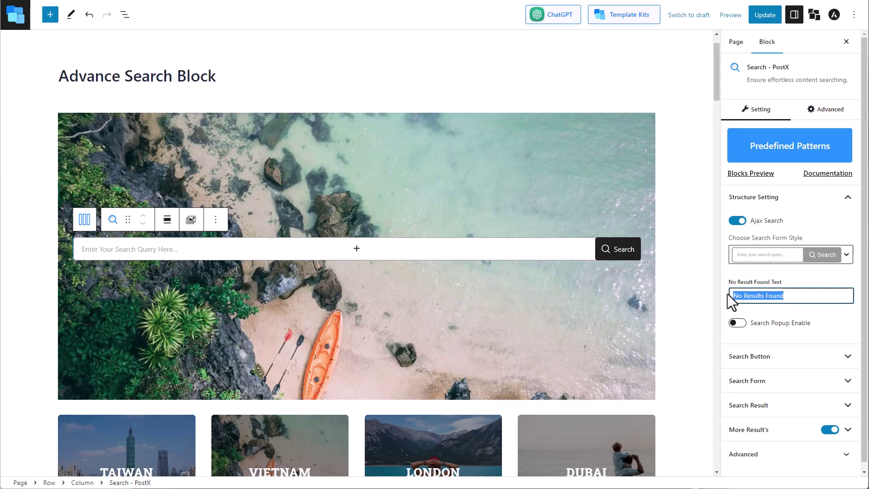
- Toggle Search Popup Enable on and off, then open the live site's header search popup
click(733, 322)
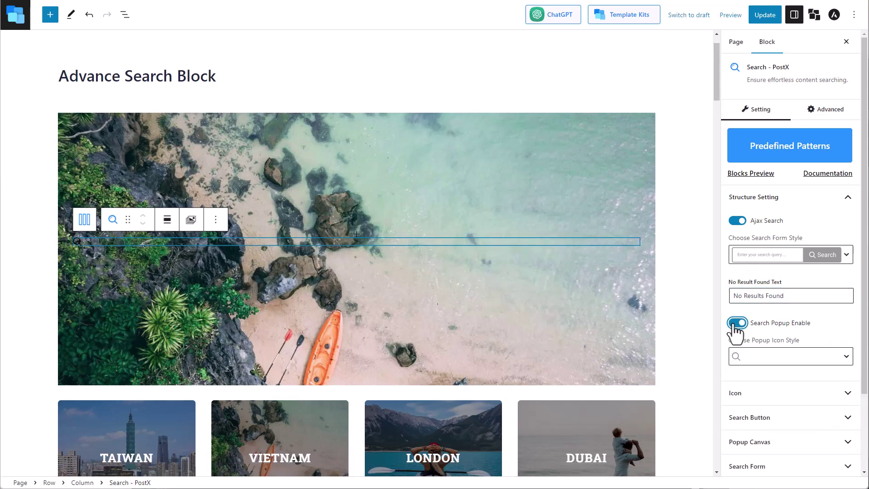
click(734, 322)
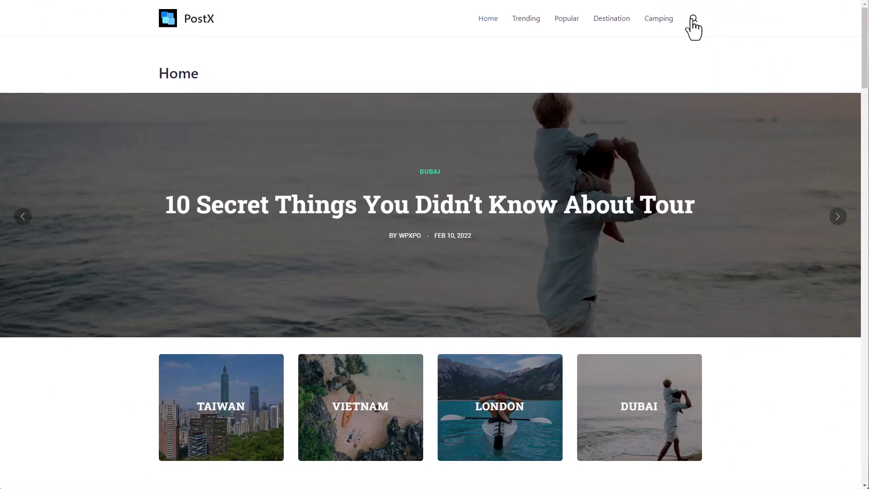
click(691, 19)
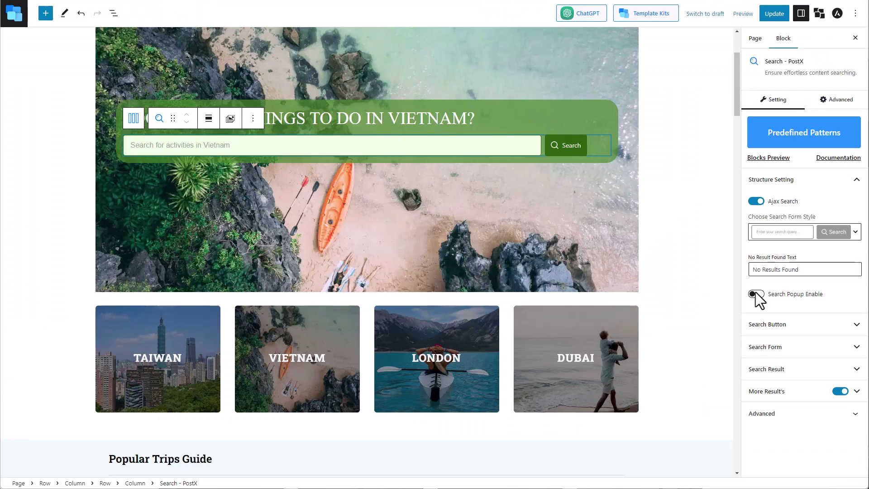
- Re-enable the search popup and keep the first Popup Type layout under Popup Canvas
click(759, 295)
scroll(778, 337, down, 1)
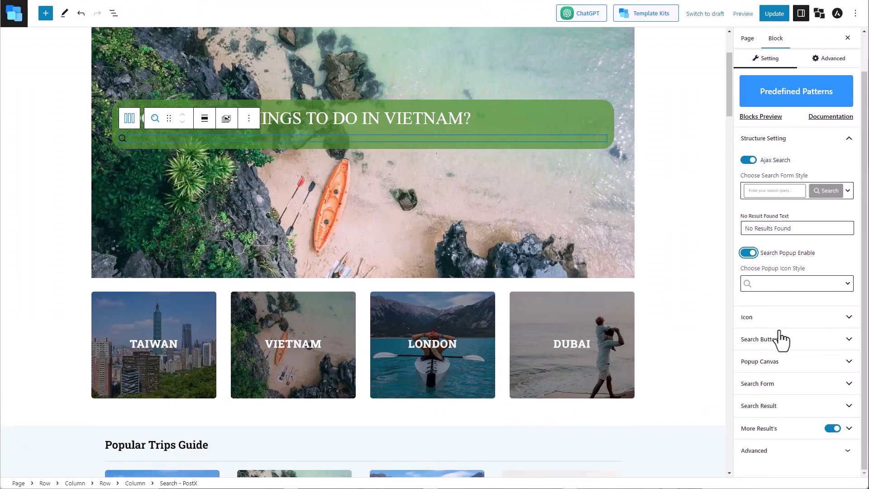
click(835, 360)
scroll(829, 362, down, 3)
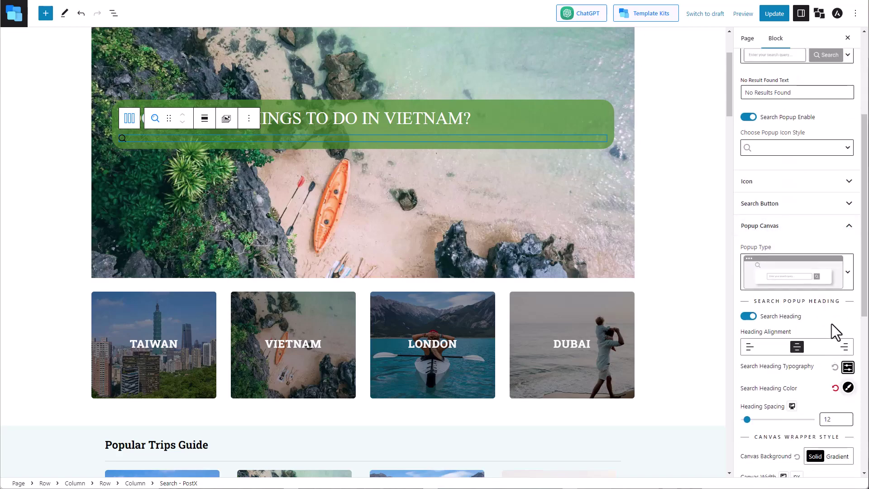
scroll(831, 324, down, 3)
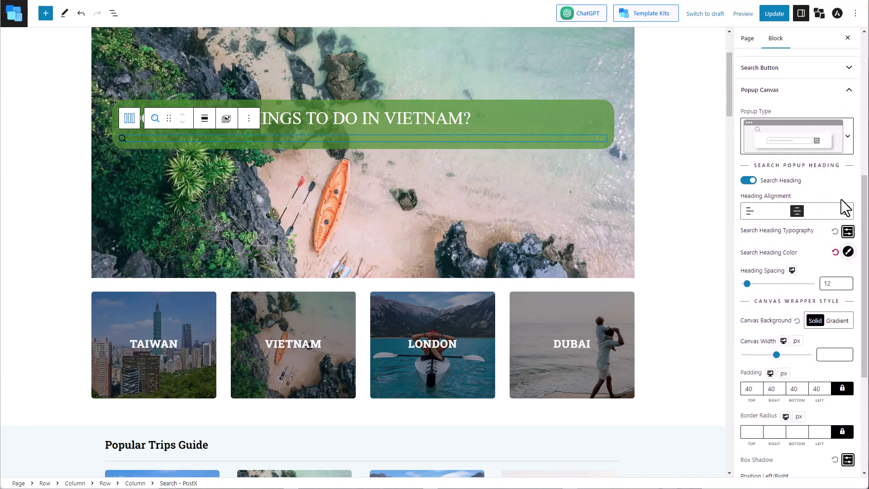
click(836, 147)
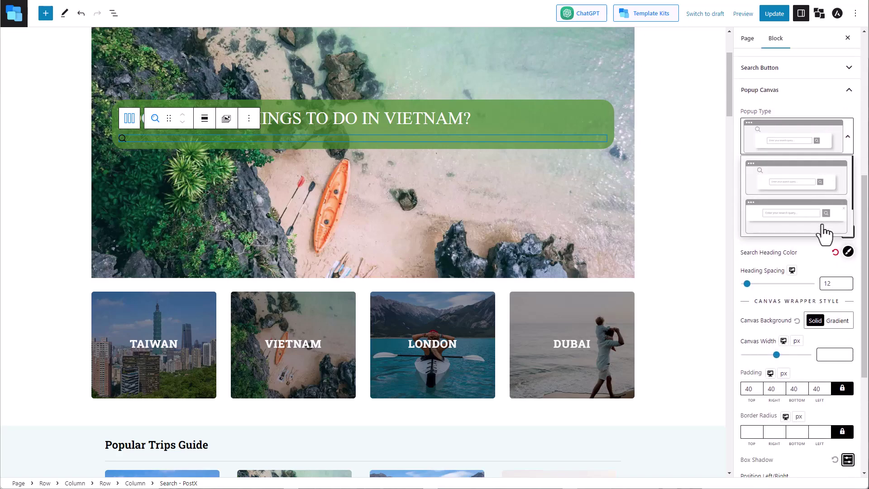
click(853, 135)
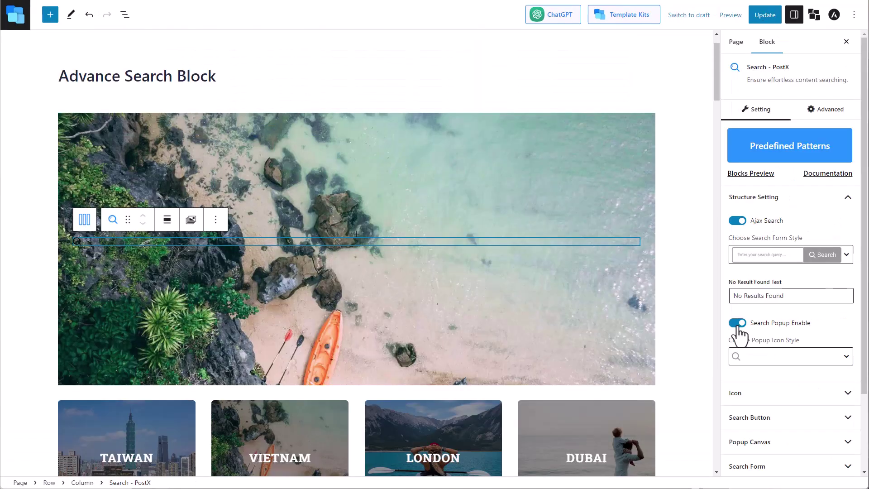
- Keep the icon-only popup style, then switch Search Popup Enable off
click(758, 357)
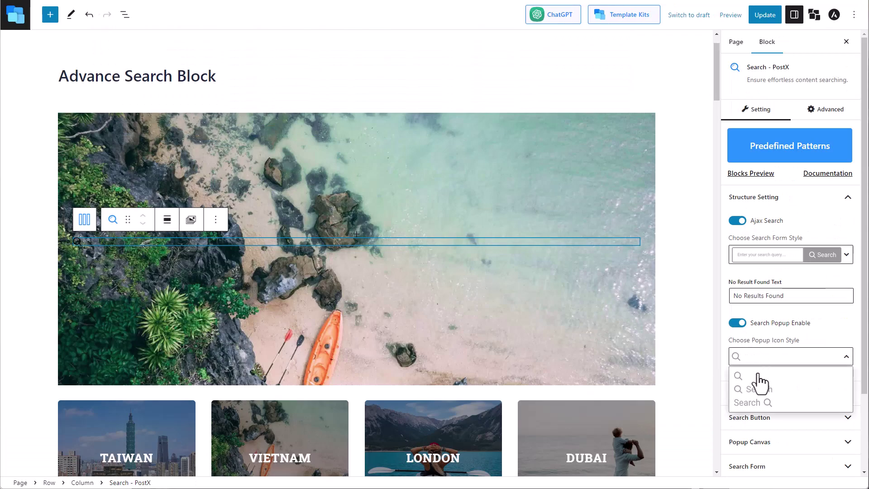
click(770, 374)
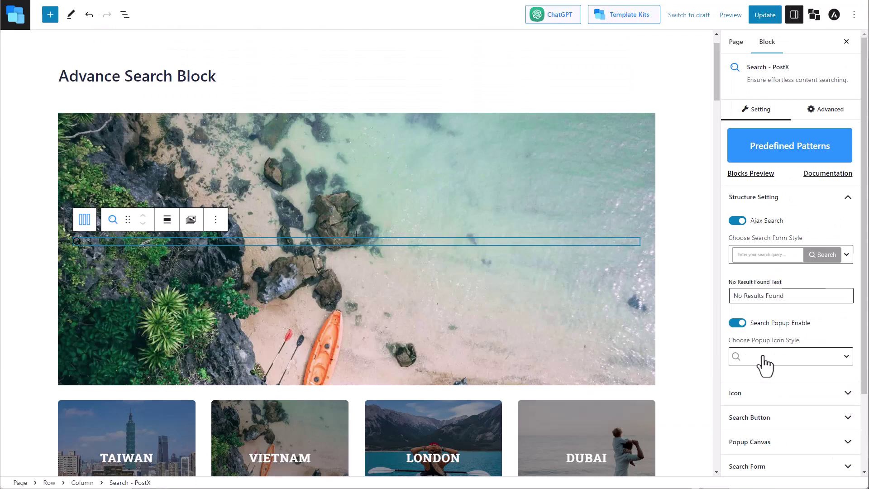
click(737, 323)
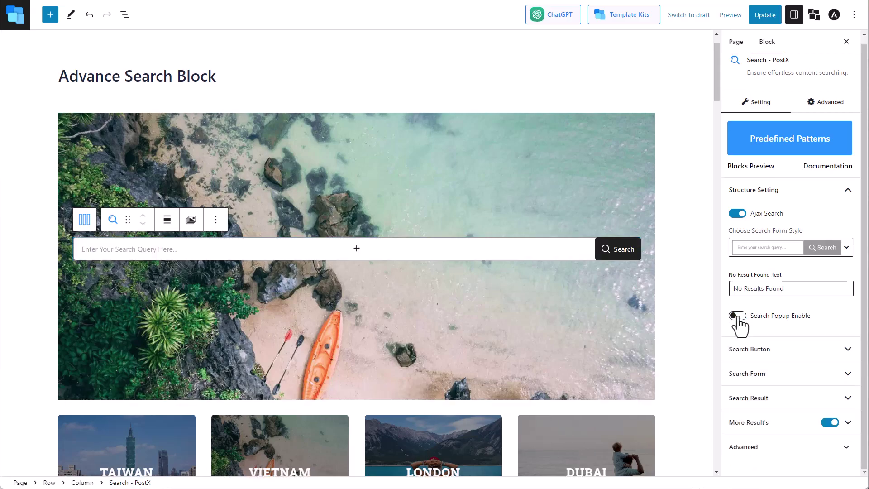
- In Search Button settings, toggle Enable Text and Enable Icon off and back on
click(840, 352)
scroll(835, 332, down, 5)
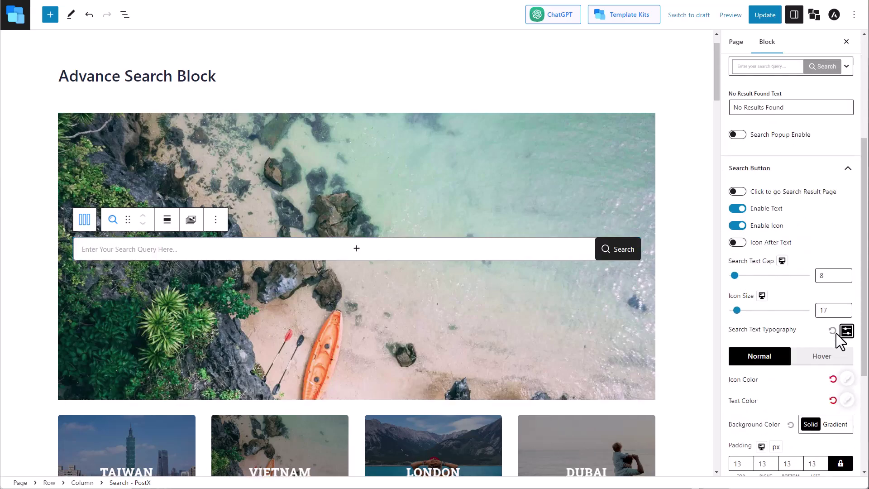
drag(864, 281, 864, 312)
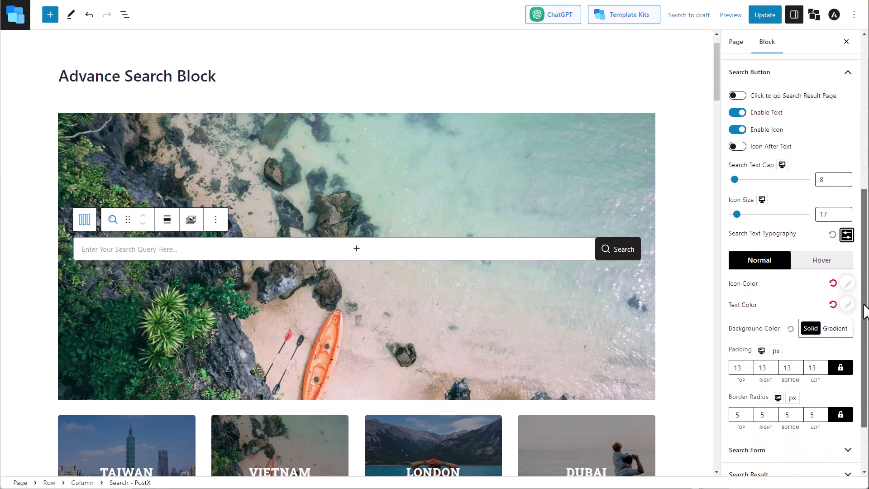
click(737, 112)
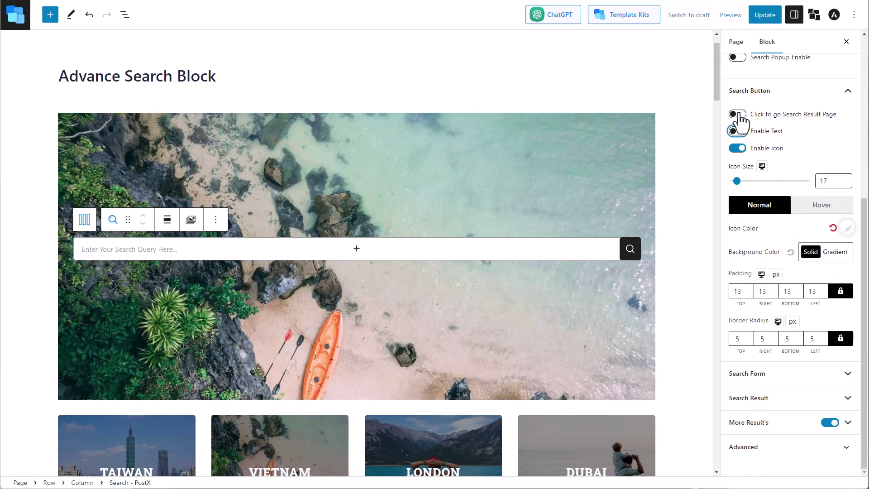
click(737, 112)
click(737, 130)
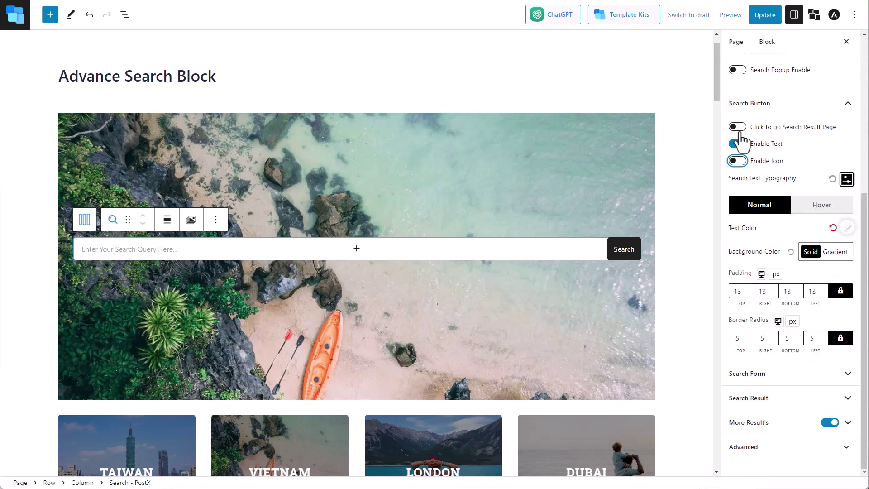
click(738, 164)
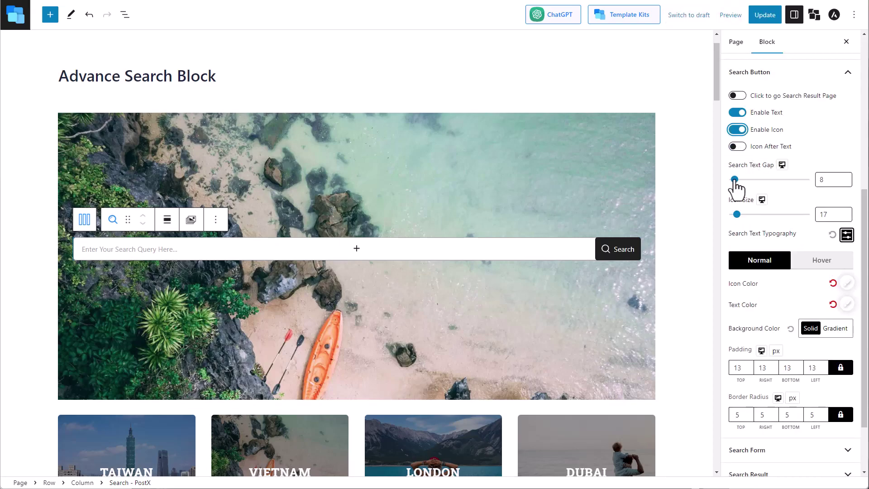
- Set the Search Text Gap to 11 and check the button's hover colour options
drag(734, 179, 737, 214)
click(809, 259)
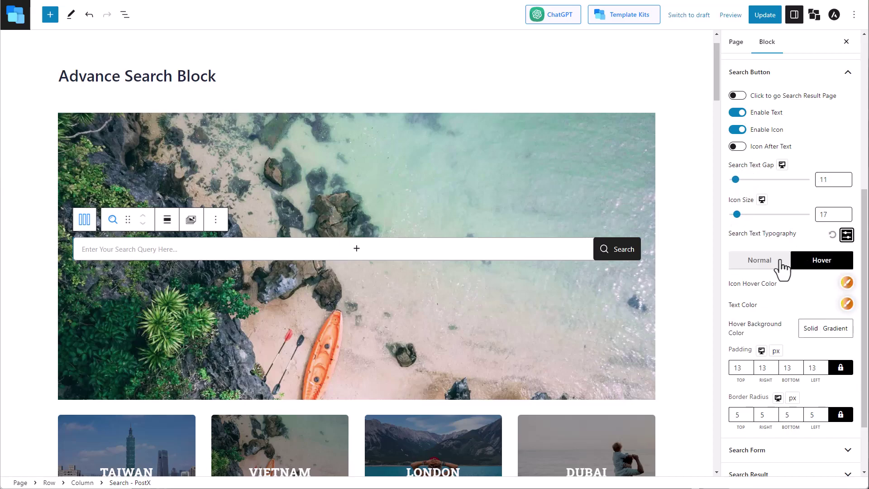
click(781, 261)
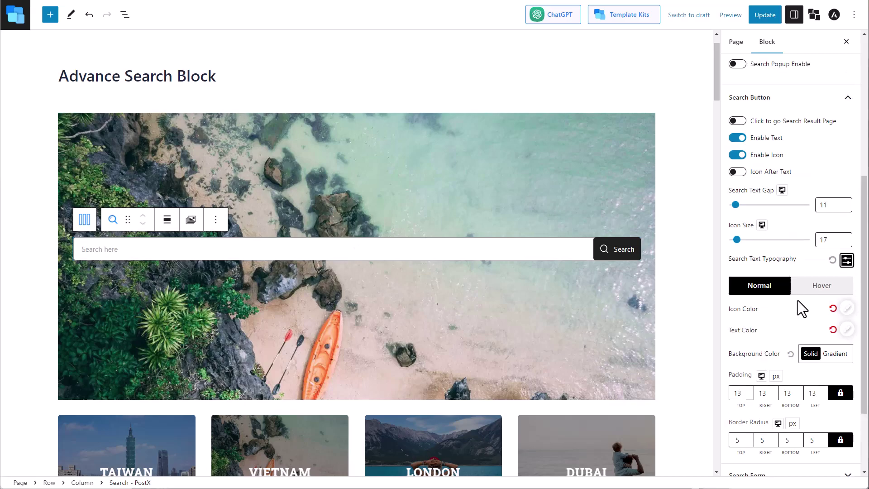
scroll(798, 304, down, 2)
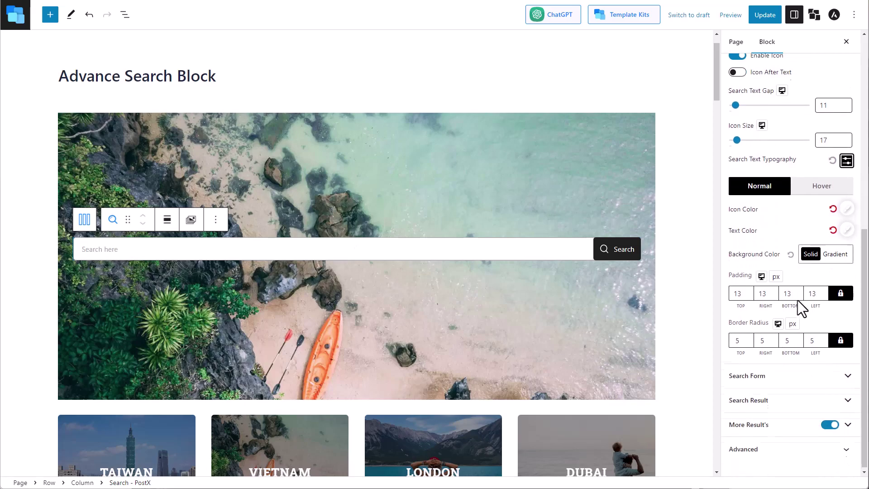
- In Search Form settings, move the Search button left of the input and back
click(805, 376)
scroll(807, 382, down, 5)
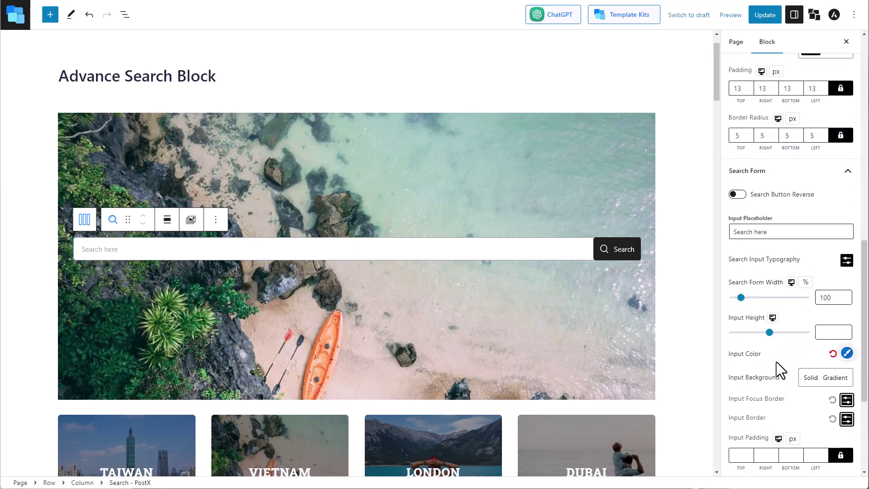
scroll(775, 362, down, 2)
click(736, 125)
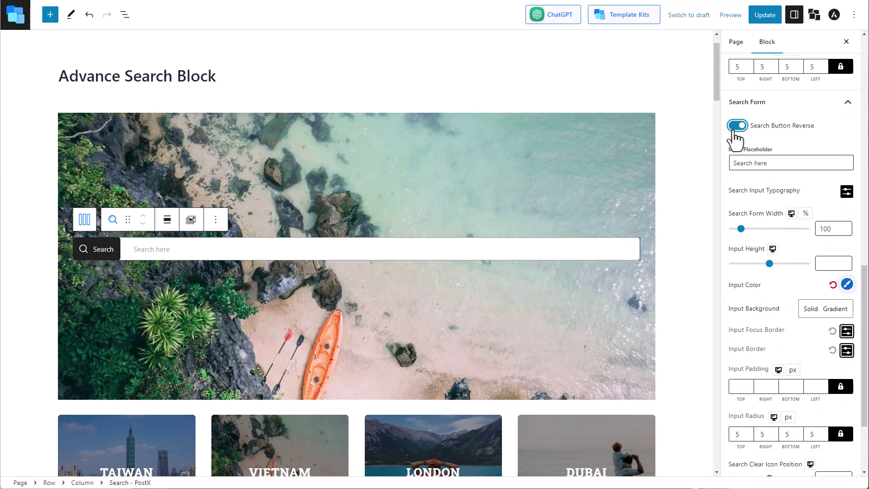
click(737, 125)
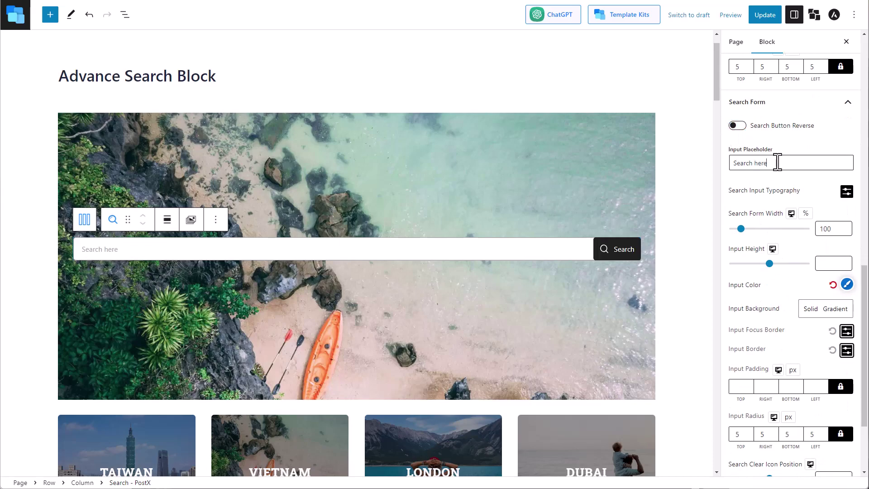
- Change the placeholder to 'Enter here' and set the search form width to 101%
drag(777, 161, 720, 161)
text(En)
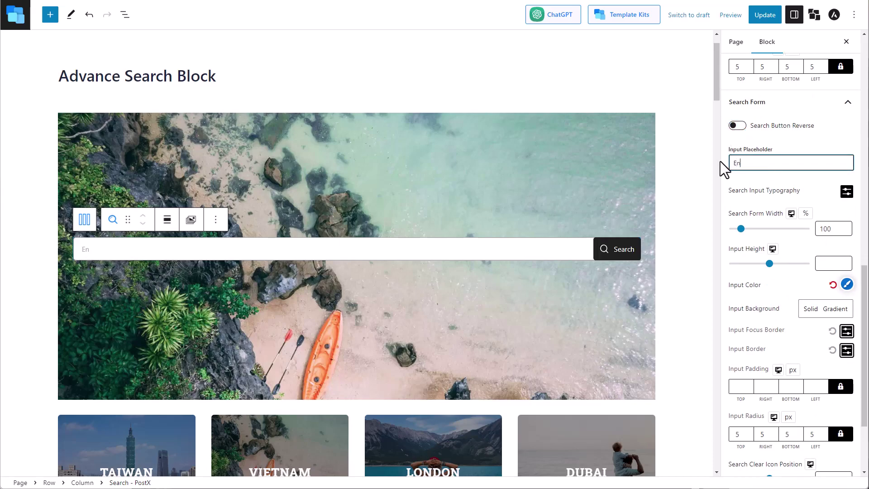
text(ter here)
click(846, 192)
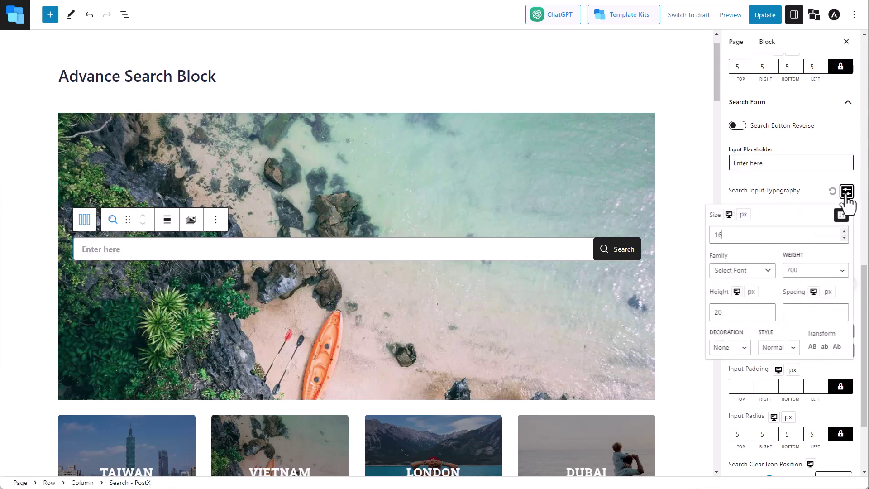
click(831, 197)
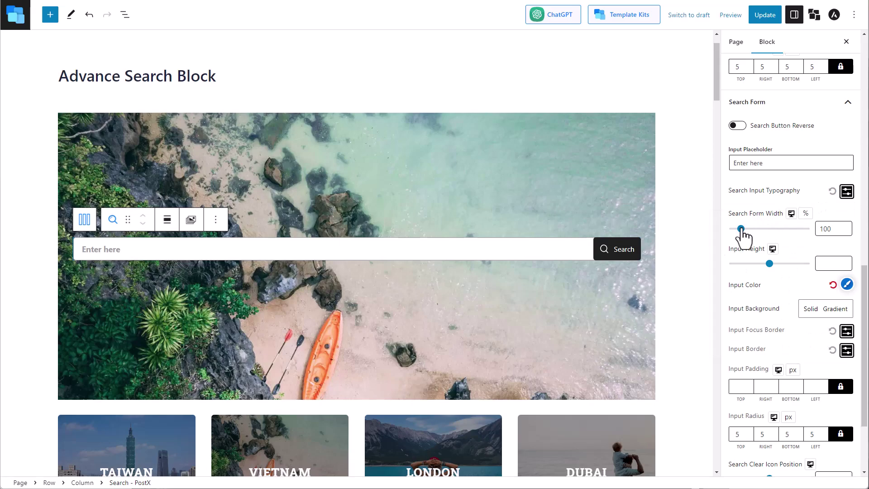
drag(741, 230, 741, 229)
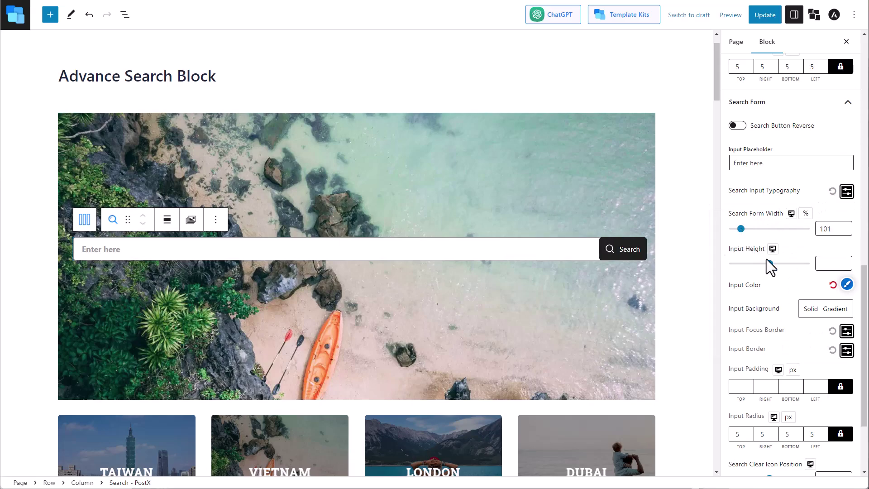
- Type 'Clothes', try solid and gradient input backgrounds, and move the clear icon to 111
click(847, 284)
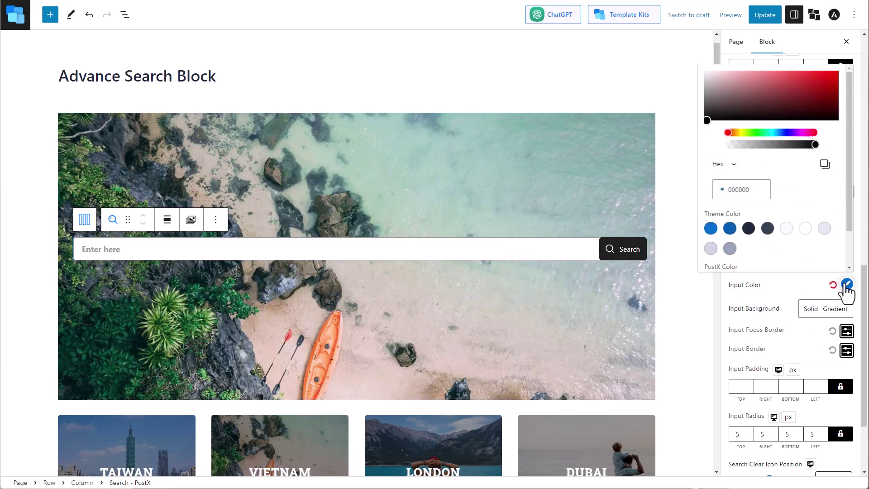
click(193, 250)
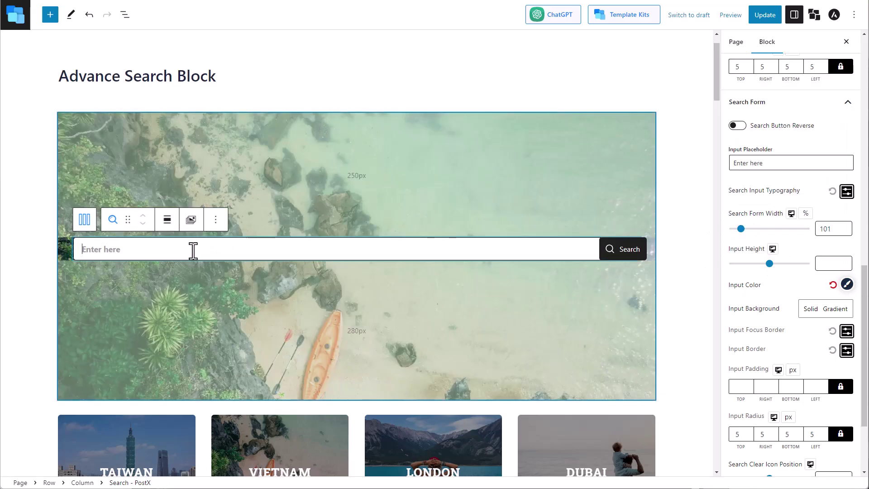
text(Clothes)
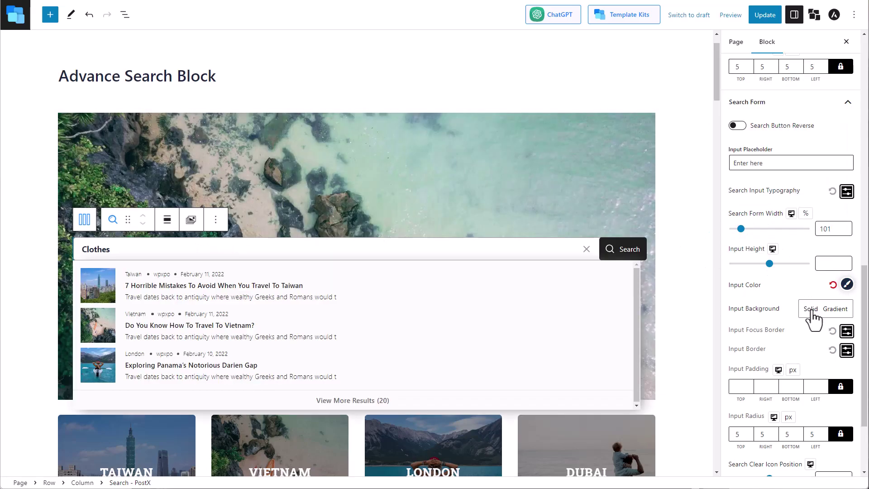
click(810, 309)
click(832, 309)
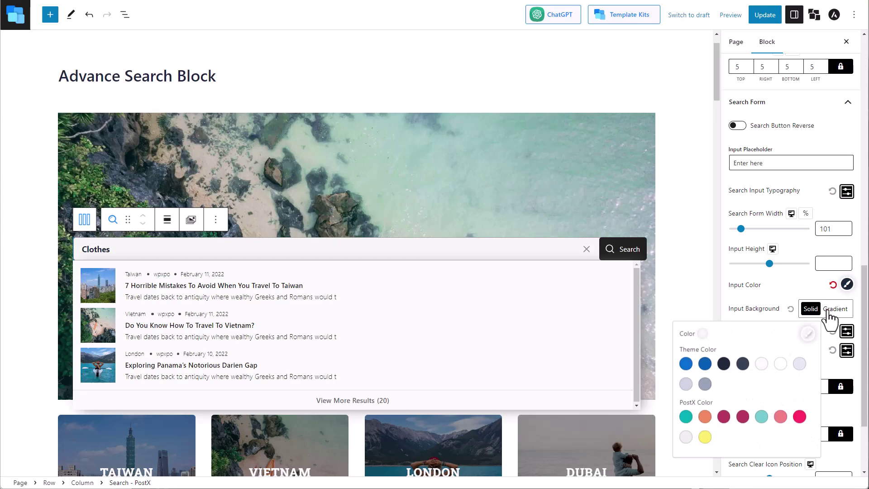
click(831, 311)
click(810, 310)
click(800, 303)
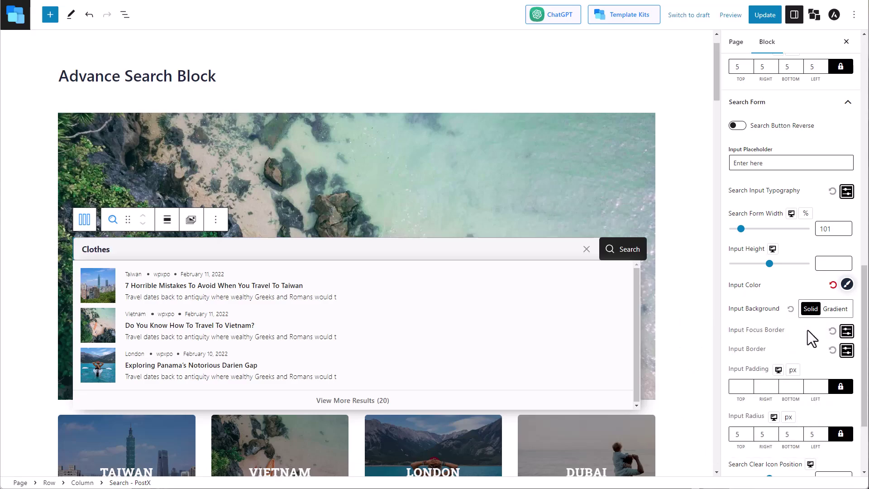
scroll(817, 336, down, 3)
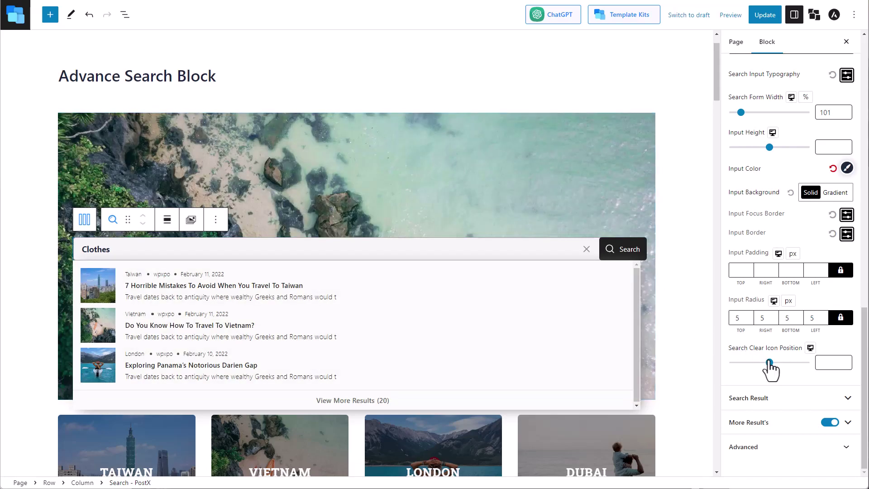
drag(769, 362, 759, 362)
- Set the search result columns and widen the result gap to 28
click(815, 398)
scroll(817, 404, down, 3)
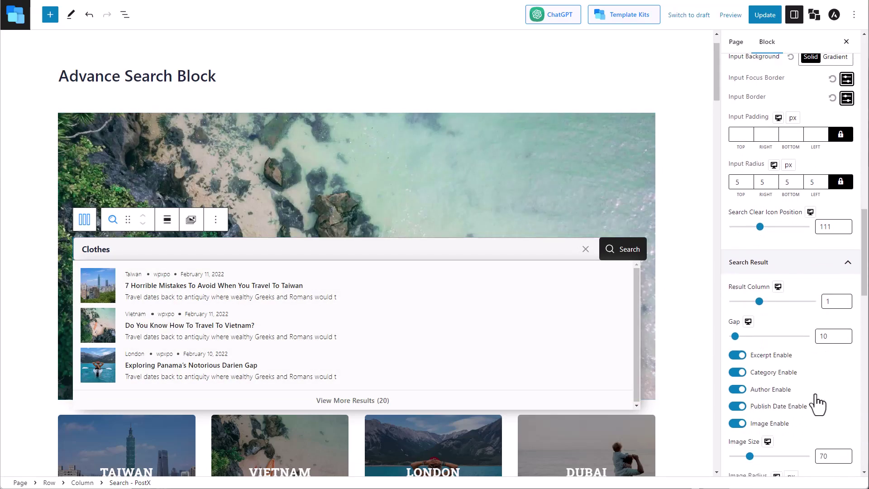
scroll(817, 404, down, 5)
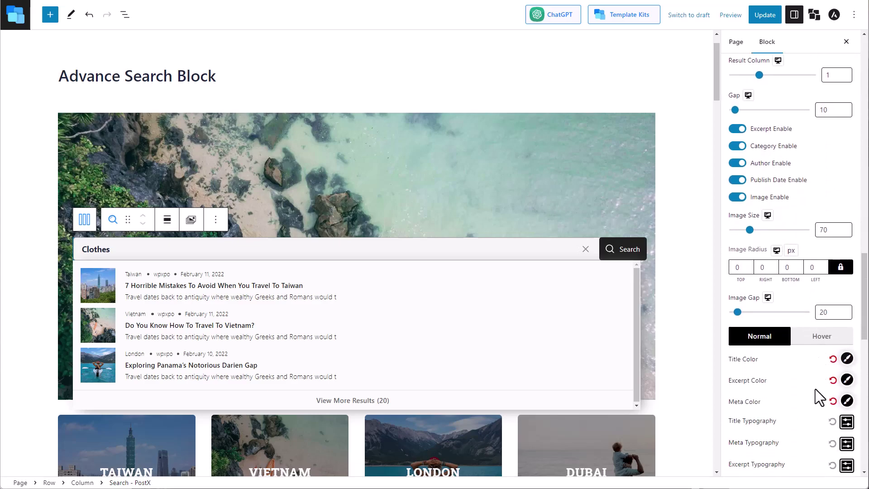
scroll(796, 271, up, 1)
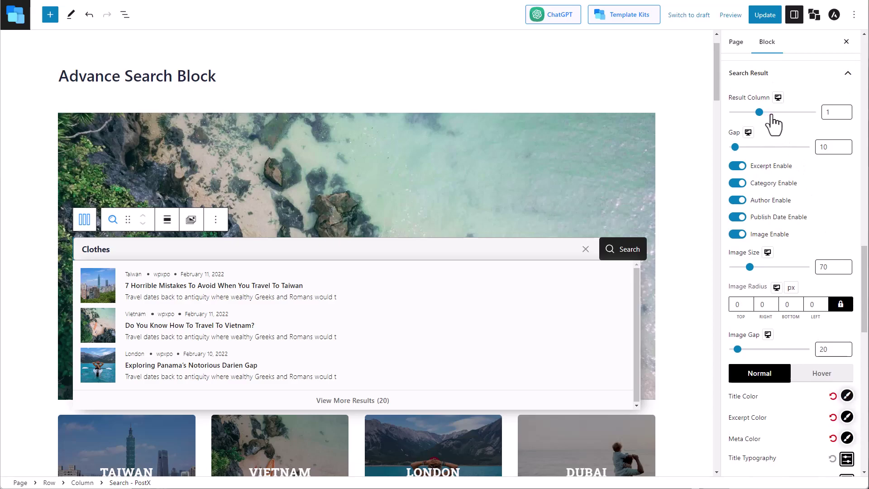
mouse_move(759, 112)
mouse_down()
mouse_move(785, 112)
mouse_move(759, 112)
mouse_up()
drag(736, 147, 738, 147)
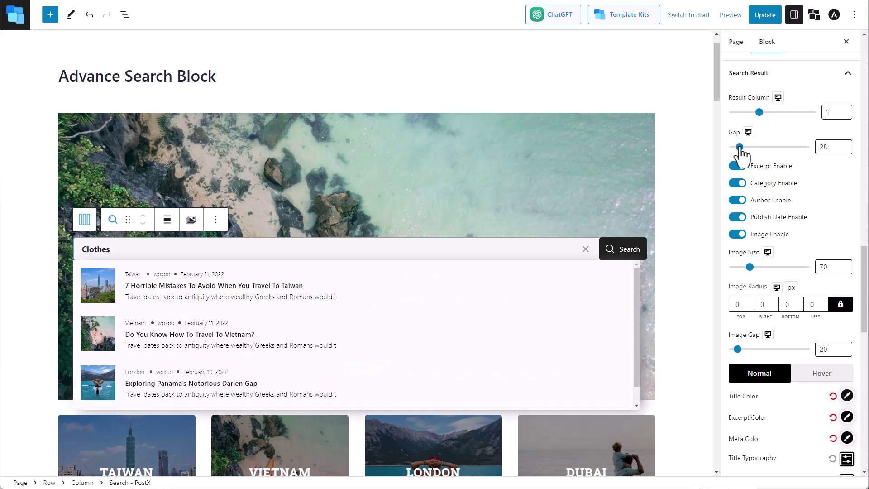
- Toggle Excerpt, Category, Author, Publish Date and Image off and on, leaving them all shown
click(737, 165)
click(737, 165)
click(736, 183)
click(737, 183)
click(737, 200)
click(737, 200)
click(736, 217)
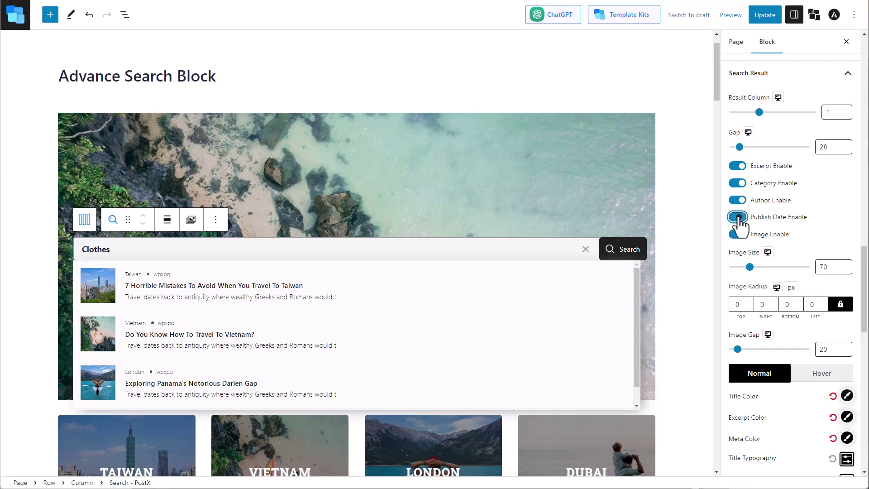
click(737, 217)
click(737, 233)
click(738, 233)
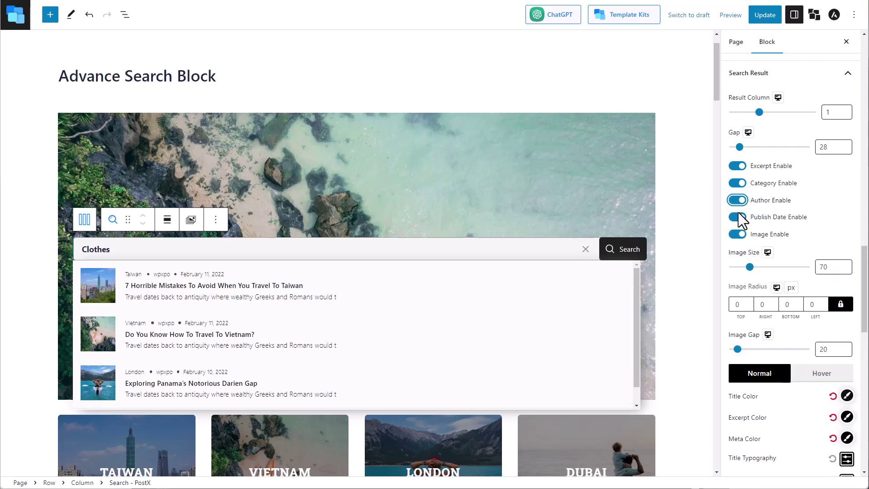
click(737, 217)
click(737, 216)
click(738, 233)
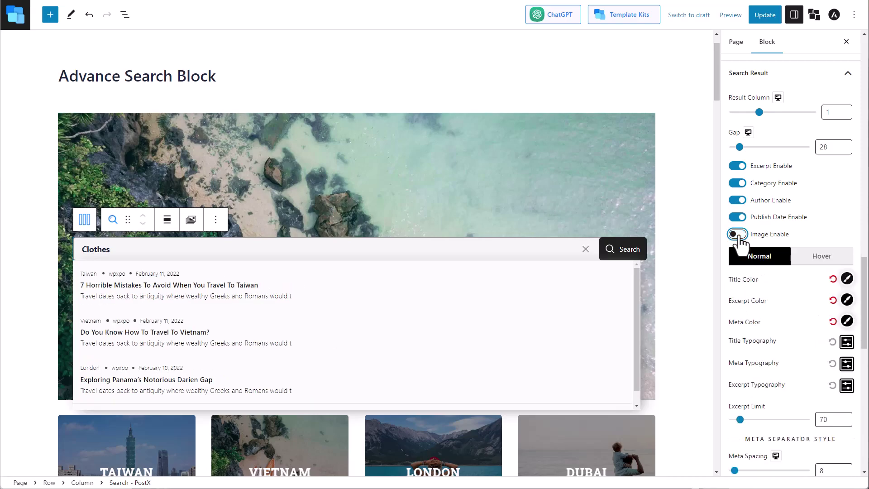
click(737, 234)
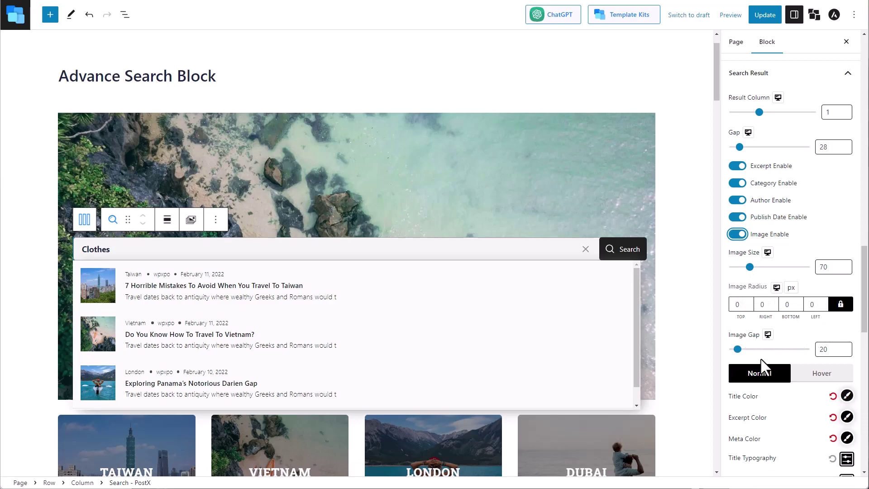
scroll(764, 367, down, 5)
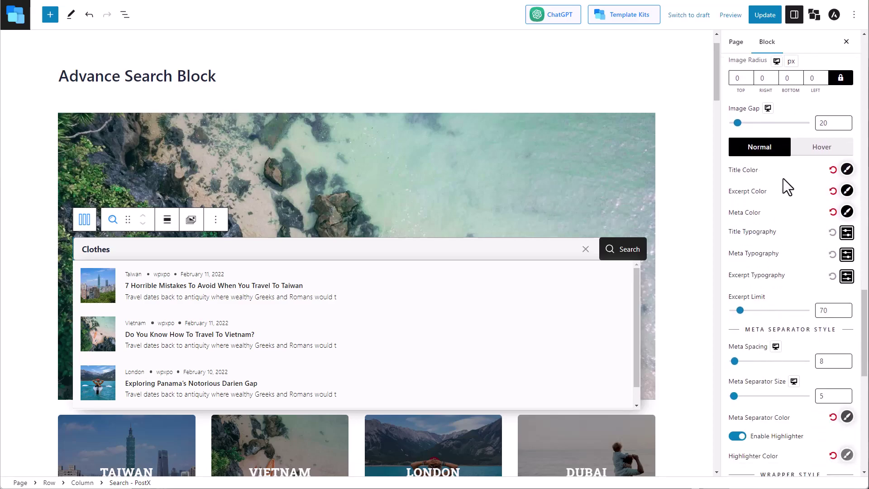
- Check the results' hover colours and set the Excerpt Limit to 135
click(809, 153)
click(765, 154)
scroll(765, 306, down, 2)
drag(740, 265, 746, 265)
- Give the results panel a solid light green background from the custom colour picker
scroll(755, 266, down, 2)
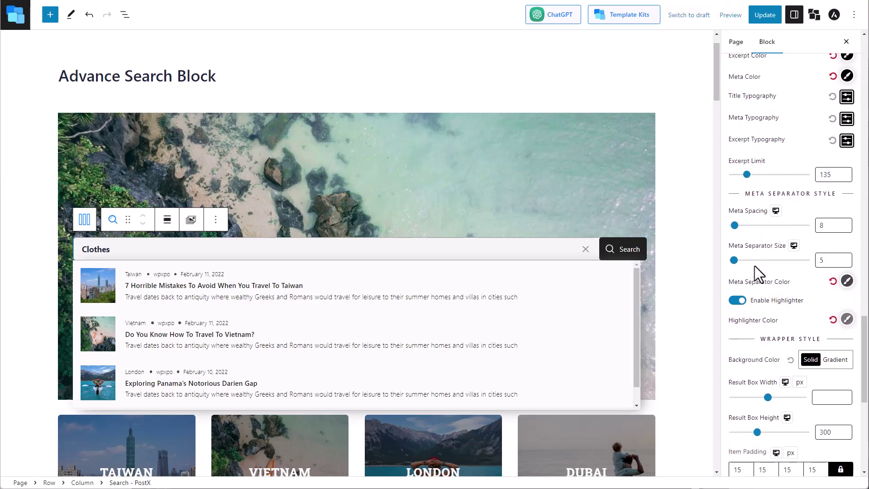
scroll(750, 271, down, 2)
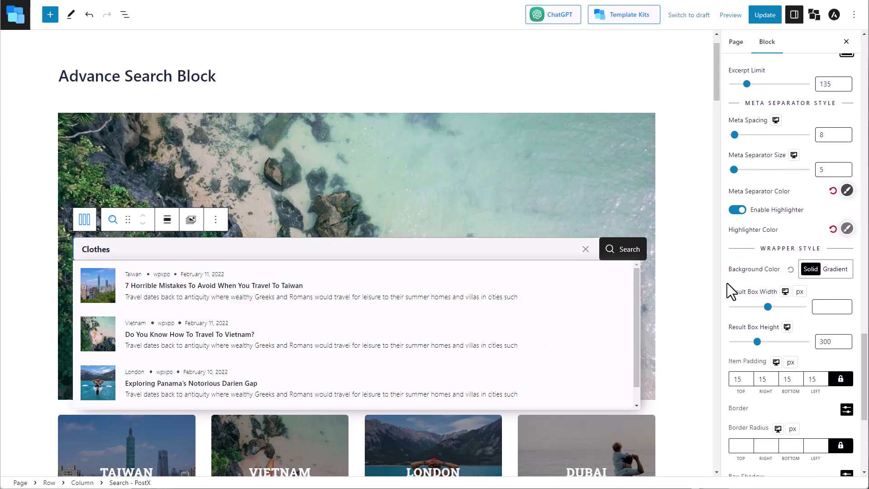
click(827, 269)
click(810, 269)
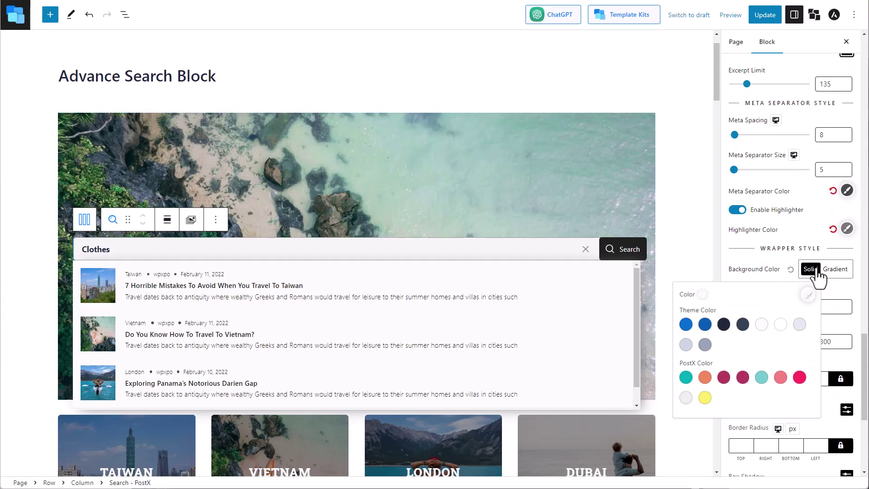
click(808, 295)
drag(702, 374, 715, 374)
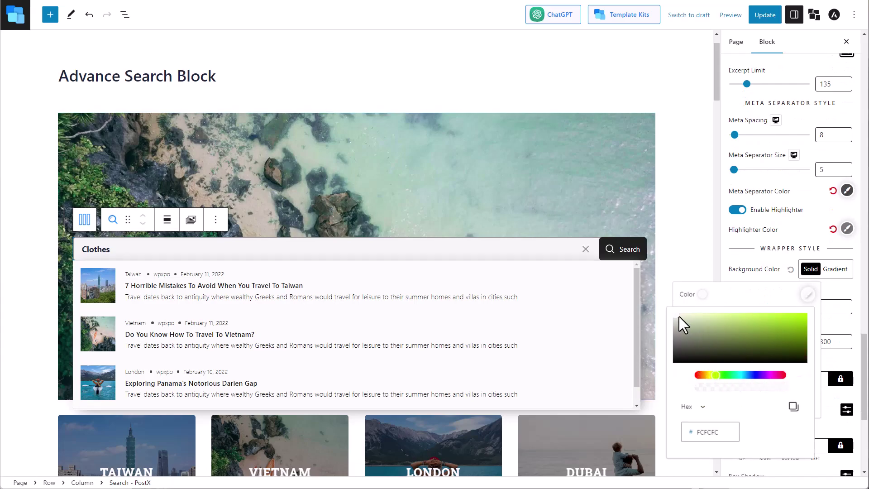
click(737, 319)
- Adjust transparency and hue, clear the colour, then set a light lavender results background
mouse_move(783, 387)
mouse_down()
mouse_move(745, 387)
mouse_move(789, 387)
mouse_up()
drag(716, 374, 717, 375)
click(790, 270)
click(810, 271)
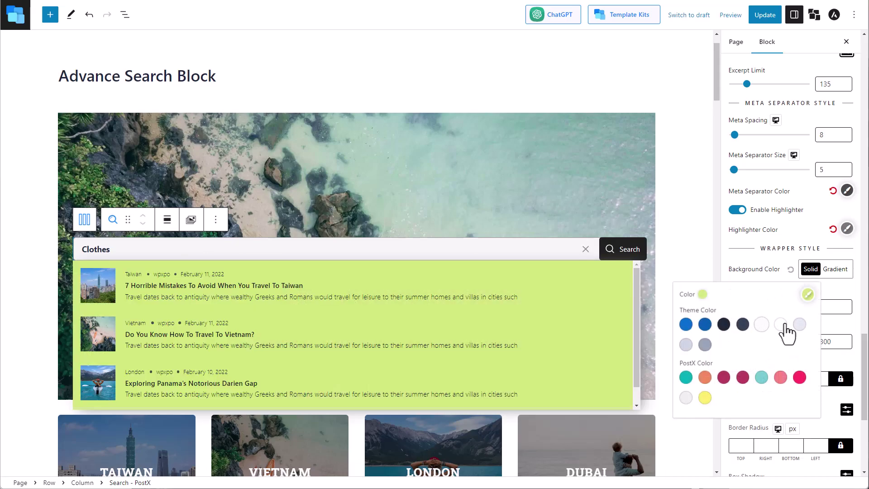
click(786, 330)
click(736, 270)
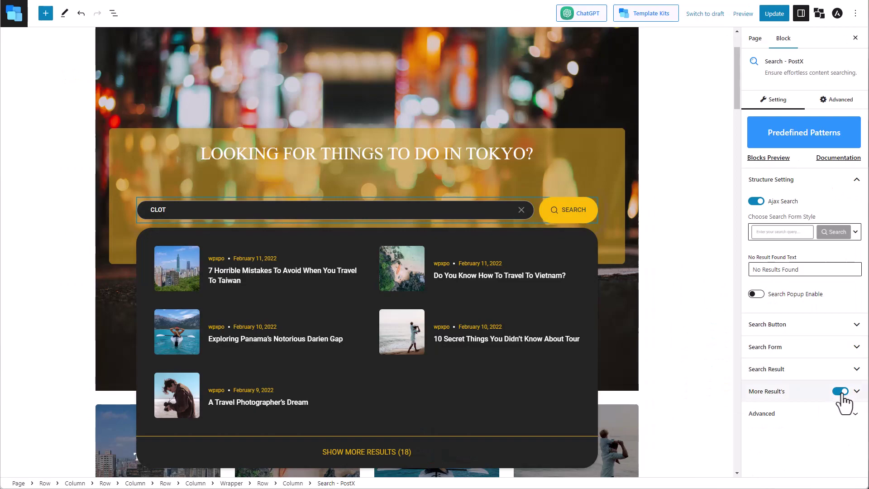
- Enable More Results, show 4 initial posts, and change the link label to 'Show More'
click(840, 391)
click(840, 391)
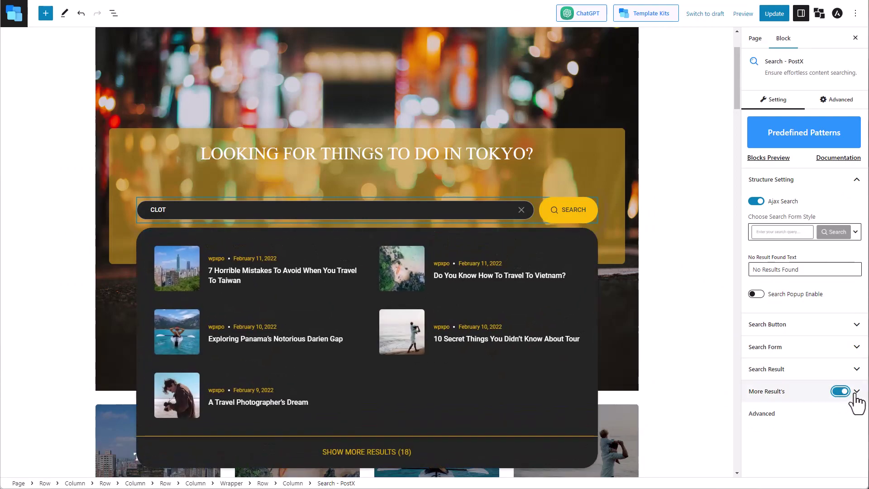
click(855, 392)
scroll(841, 397, down, 2)
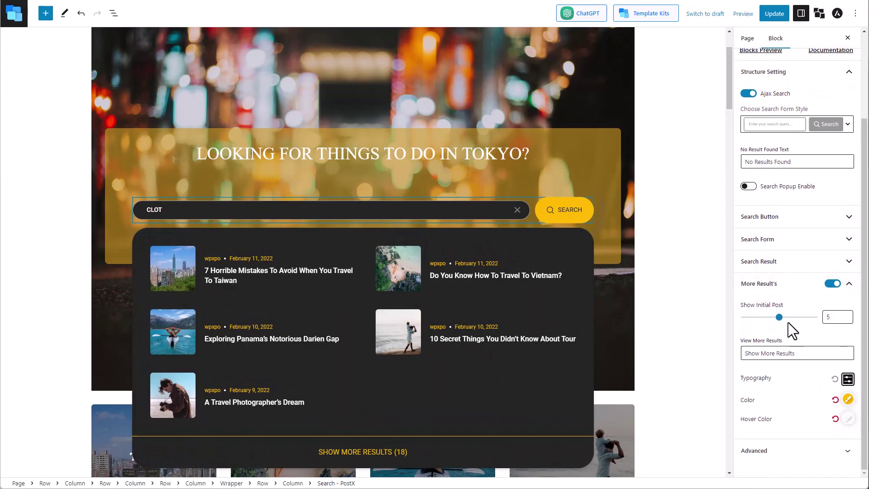
drag(780, 319, 773, 319)
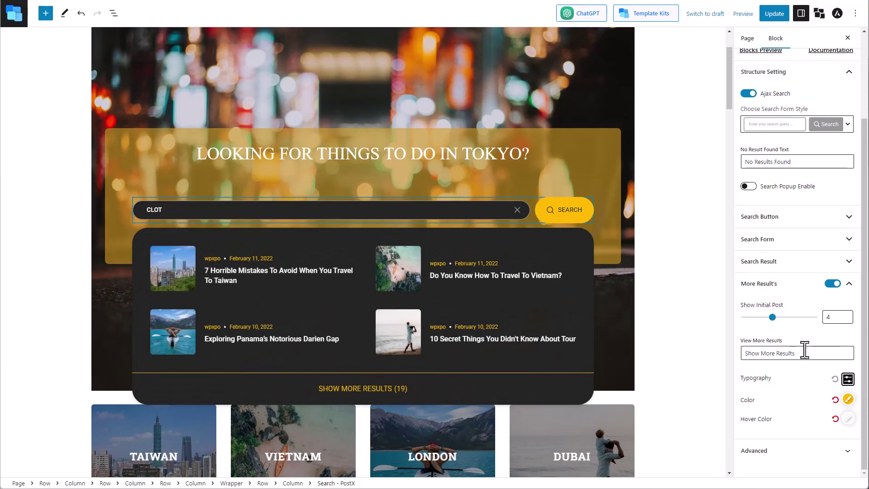
drag(795, 353, 775, 354)
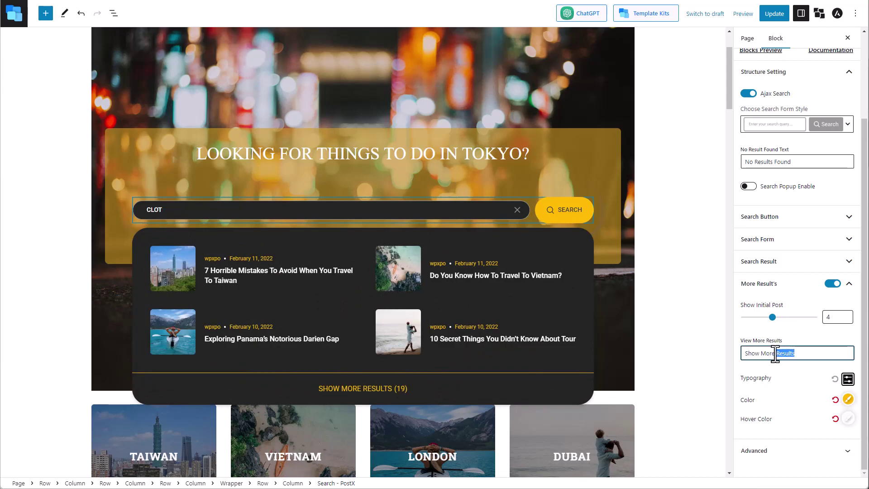
key(BackSpace)
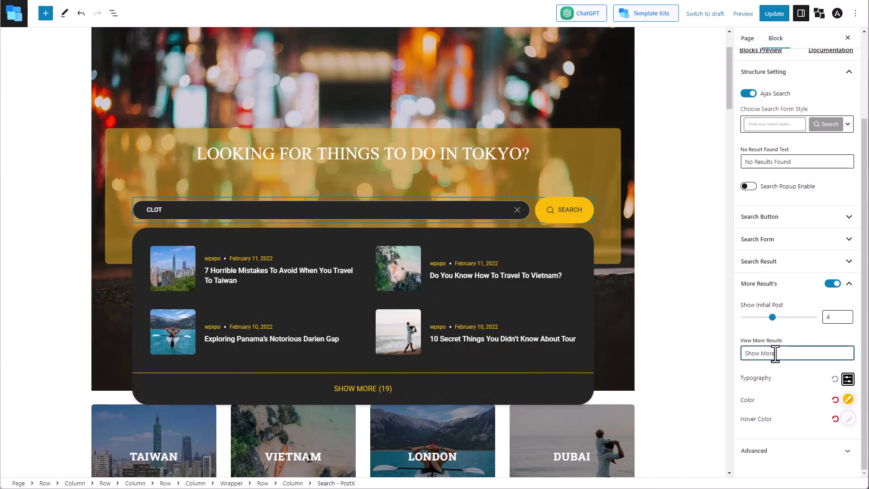
click(847, 380)
click(847, 380)
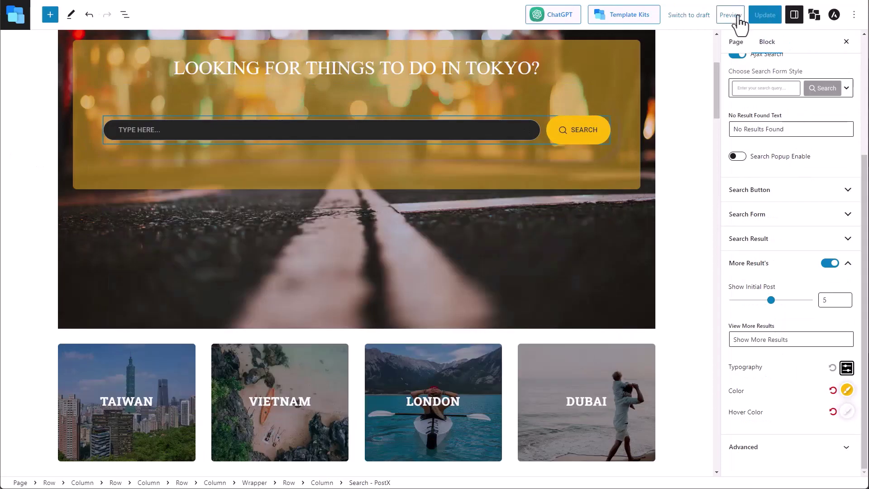
- Preview the page in a new tab, search for CLOTHES, and load more results
click(742, 14)
click(700, 108)
scroll(783, 117, down, 2)
click(552, 148)
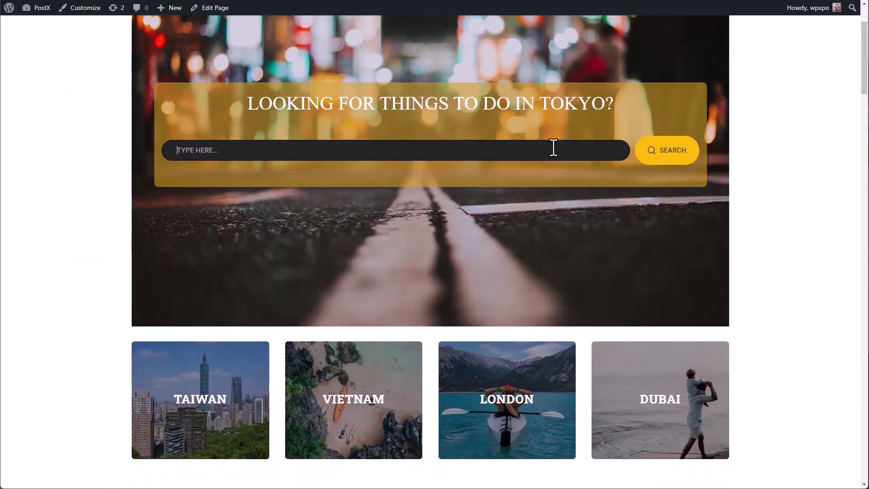
text(CLOTHES)
click(458, 417)
scroll(692, 330, down, 3)
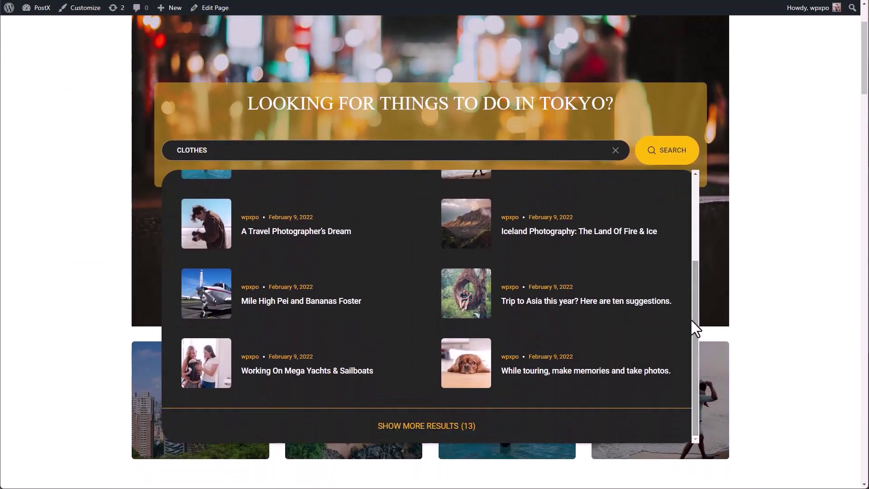
scroll(697, 274, down, 2)
drag(695, 274, 694, 311)
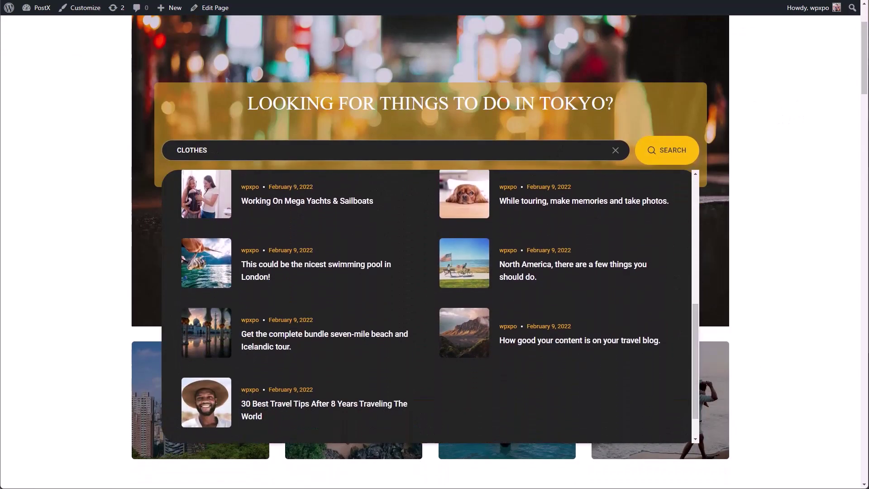